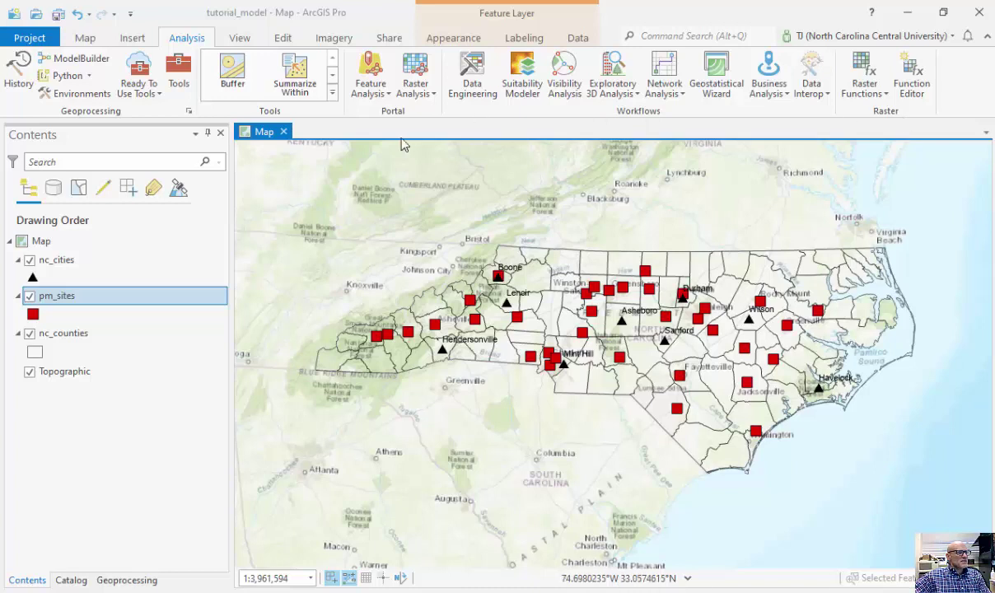
# - Uncheck nc_cities in Contents so only pm_sites and county outlines remain on the map
pyautogui.click(28, 262)
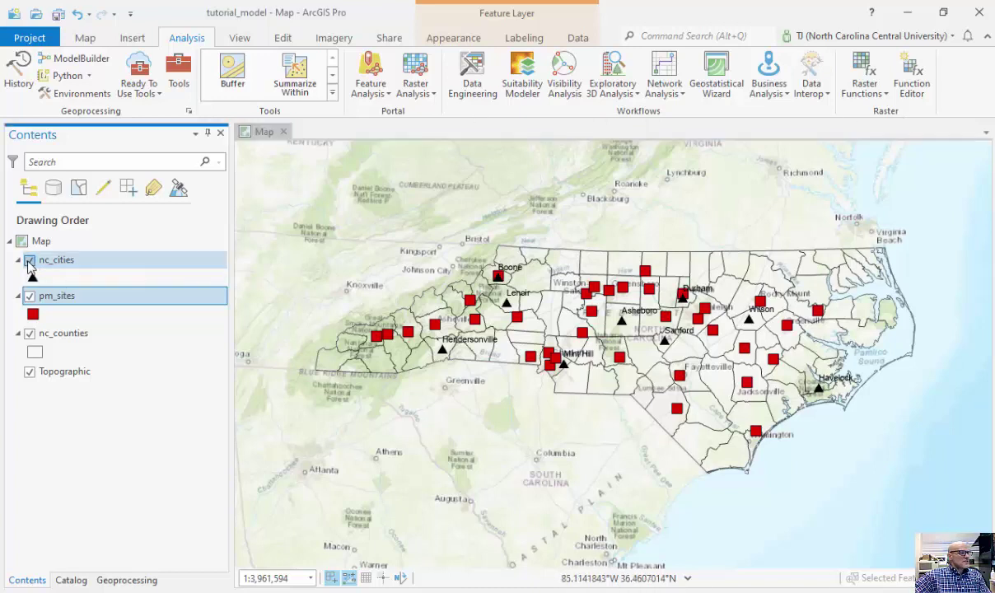
pyautogui.click(28, 262)
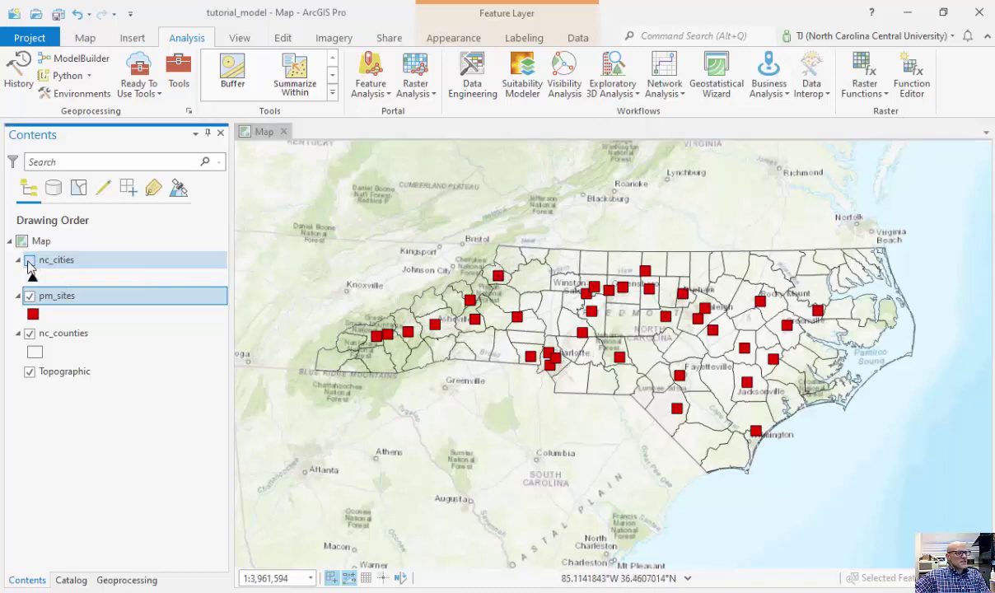
pyautogui.rightClick(201, 296)
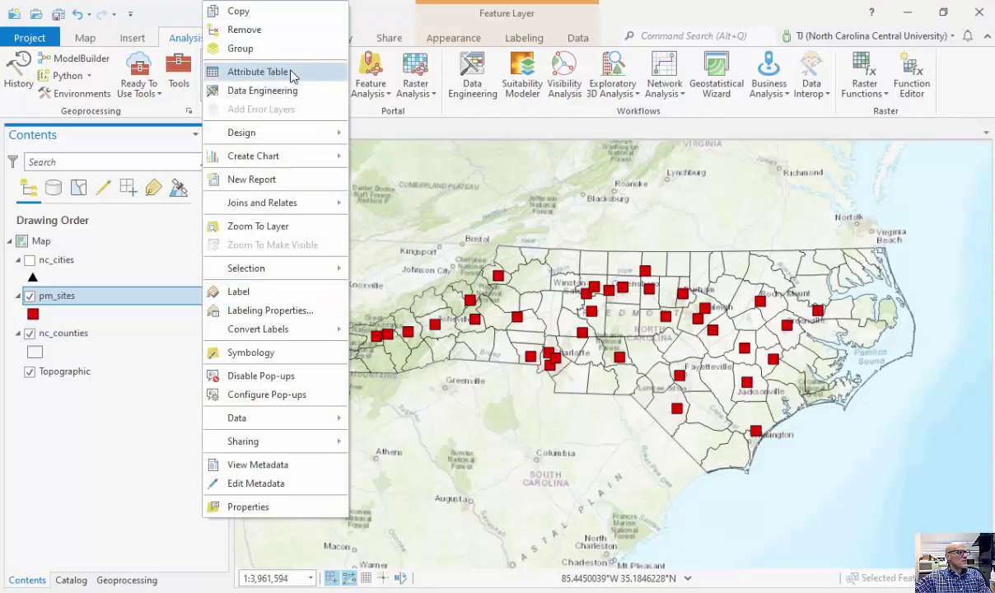
pyautogui.click(258, 71)
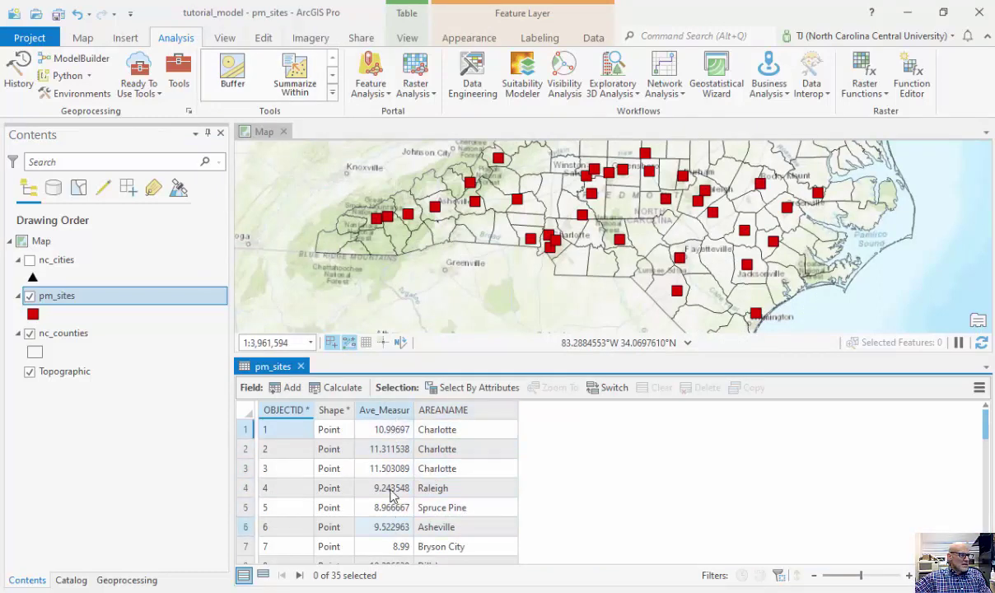
pyautogui.rightClick(383, 410)
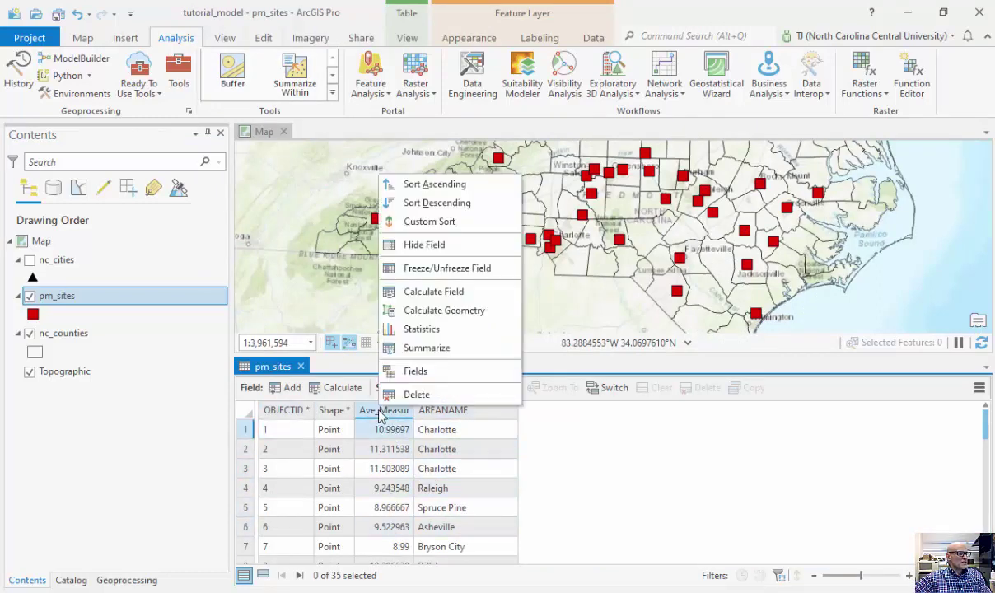
pyautogui.click(428, 203)
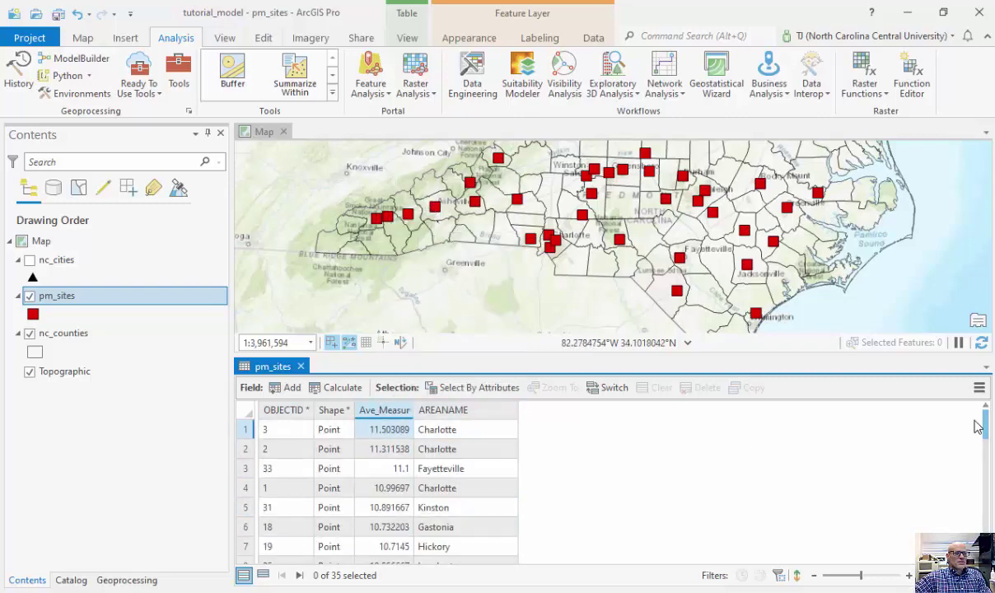
pyautogui.scroll(-10, 931, 404)
pyautogui.scroll(7, 931, 429)
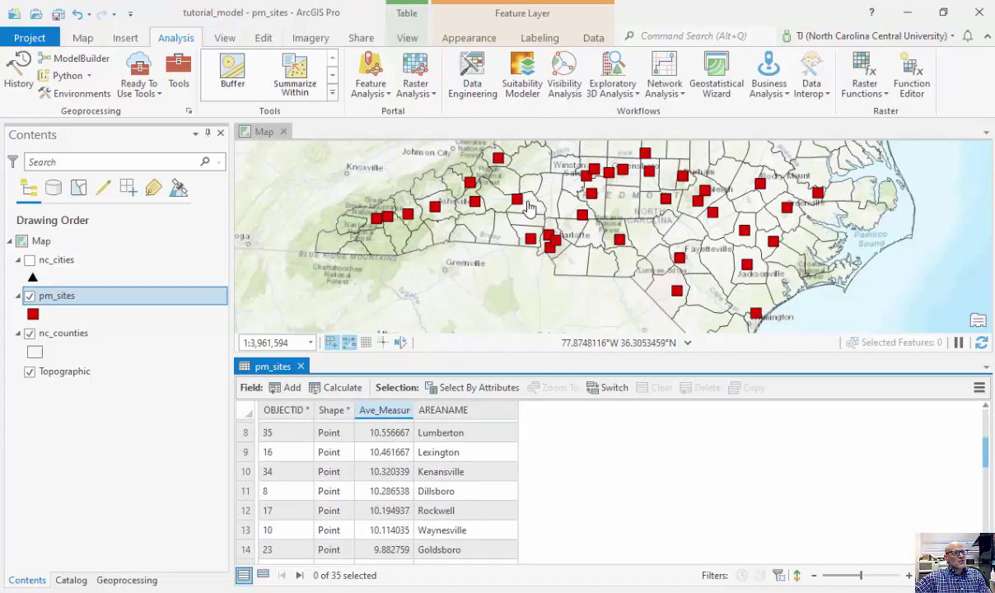
pyautogui.click(300, 366)
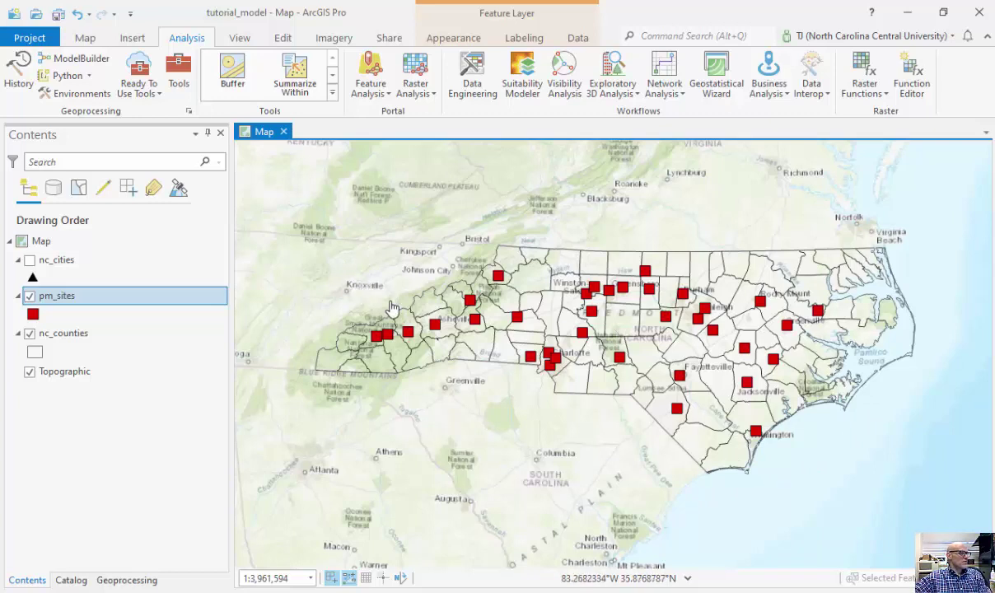
# - Turn the nc_cities layer back on so the labelled city points reappear
pyautogui.click(30, 260)
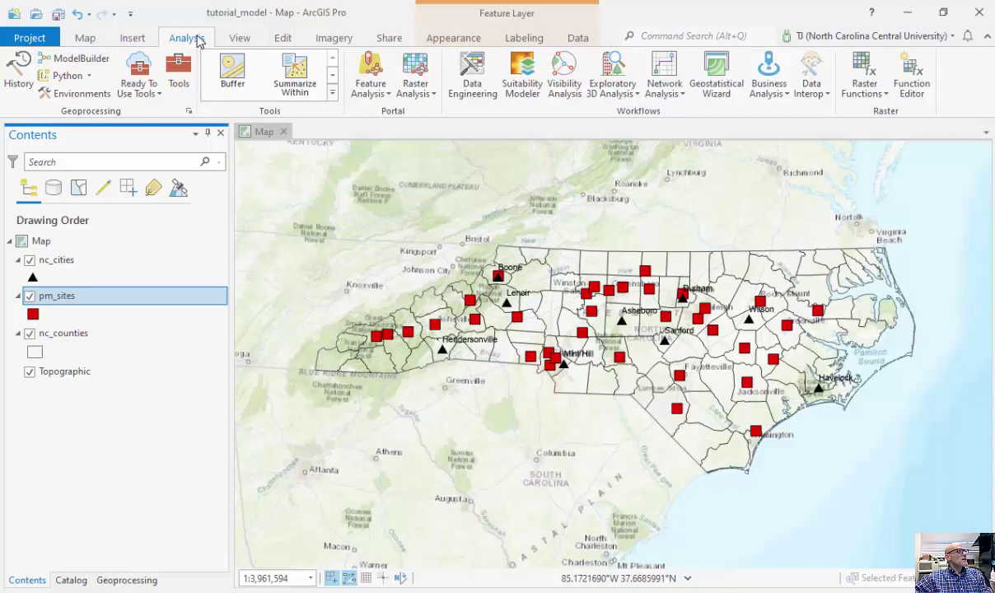
# - Create the blank Model 3 and show the Geoprocessing tools pane beside its canvas
pyautogui.click(83, 64)
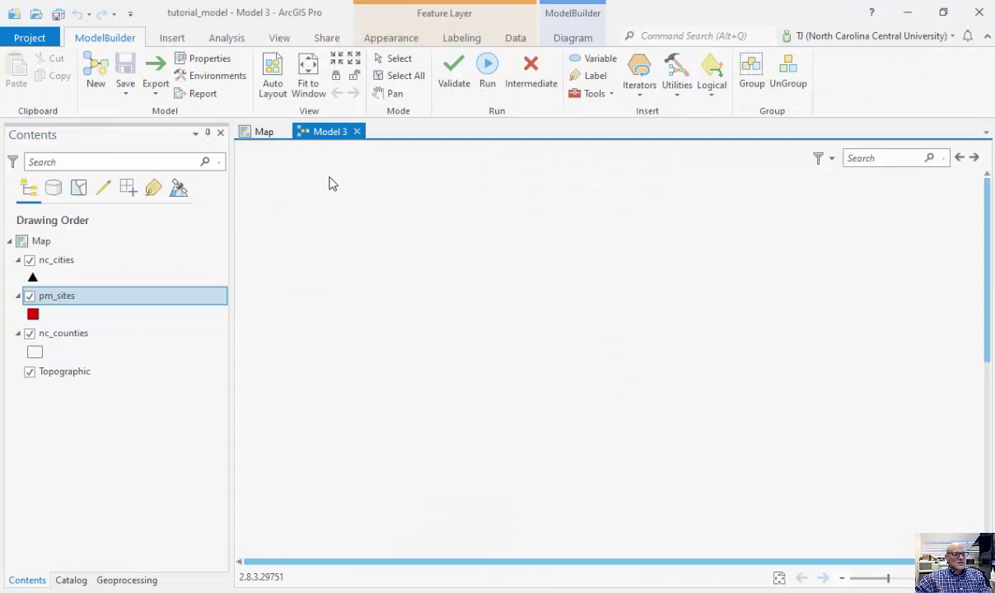
pyautogui.click(262, 133)
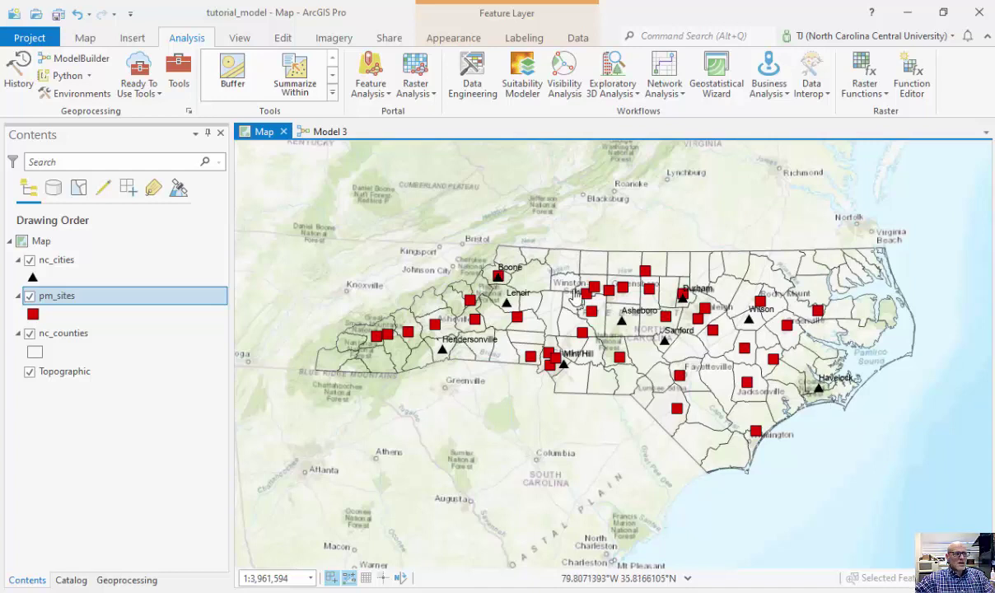
pyautogui.click(328, 134)
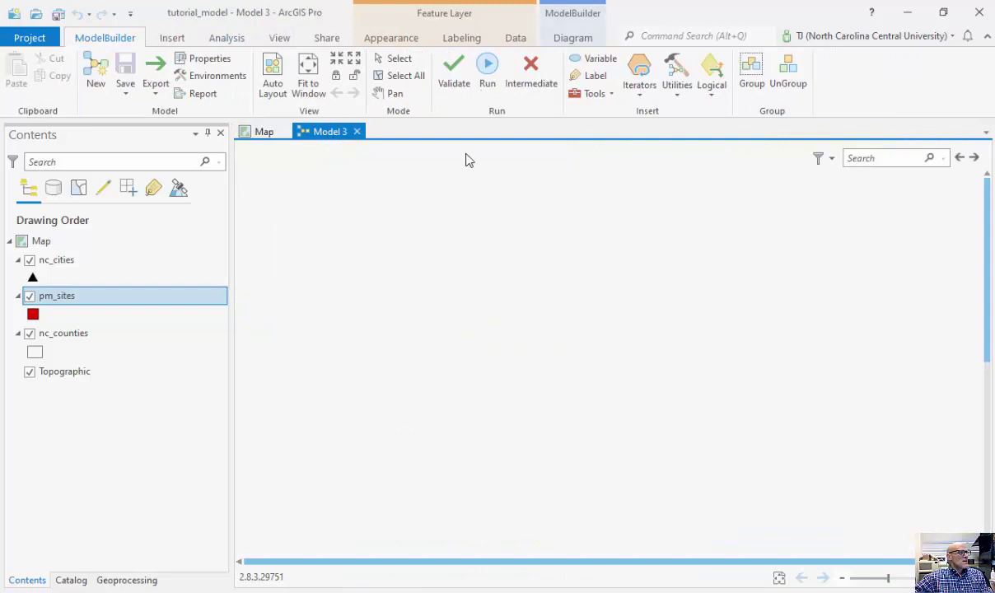
pyautogui.click(172, 39)
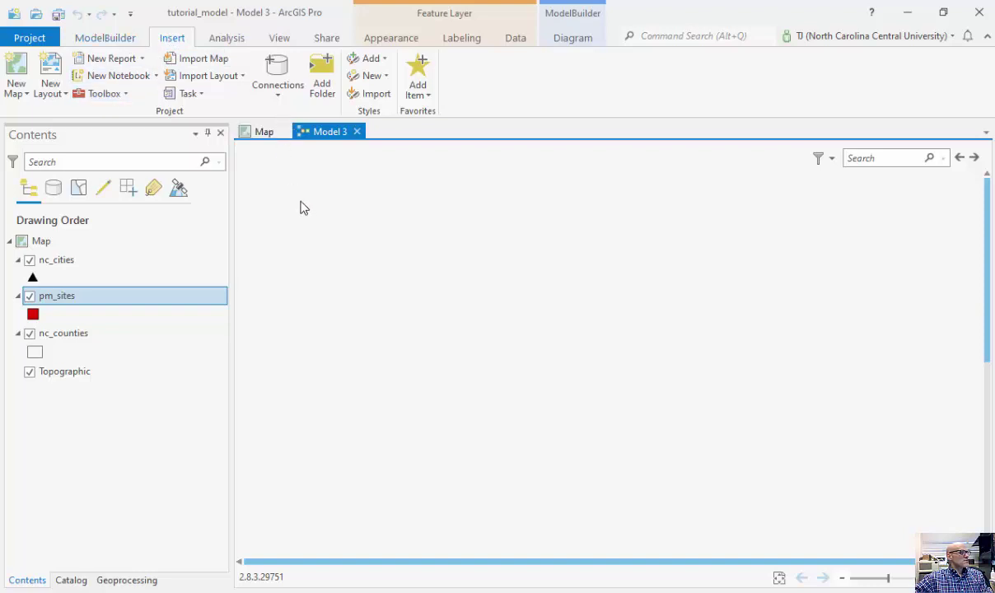
pyautogui.click(120, 39)
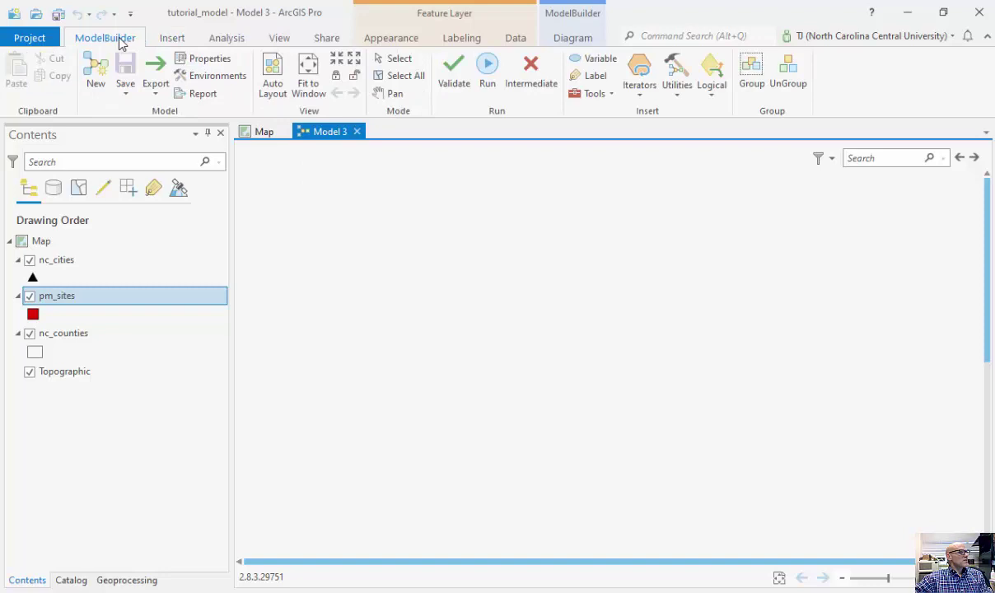
pyautogui.click(595, 94)
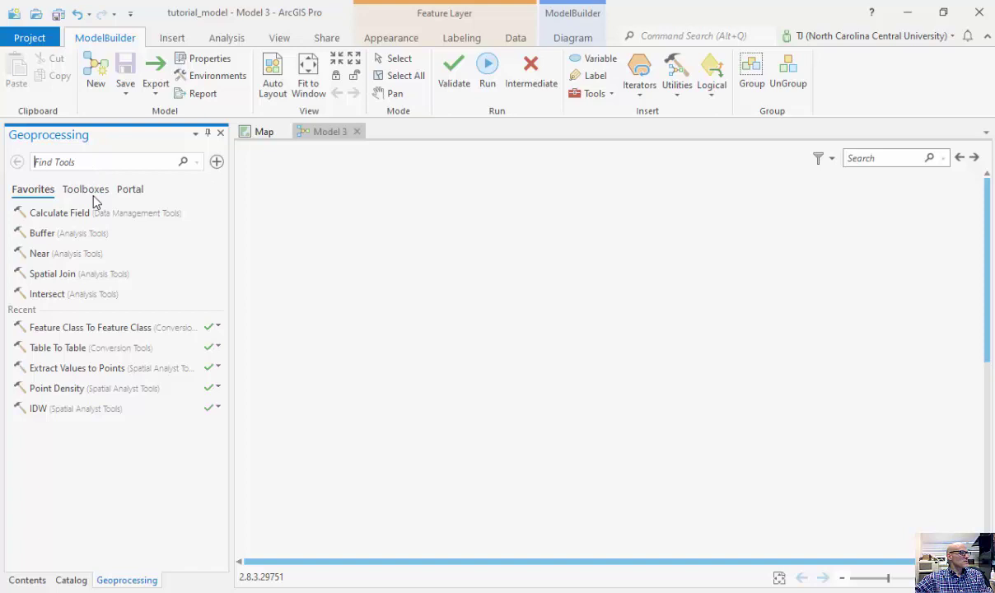
# - Add the IDW tool from Spatial Analyst Tools > Interpolation onto the Model 3 canvas
pyautogui.click(85, 189)
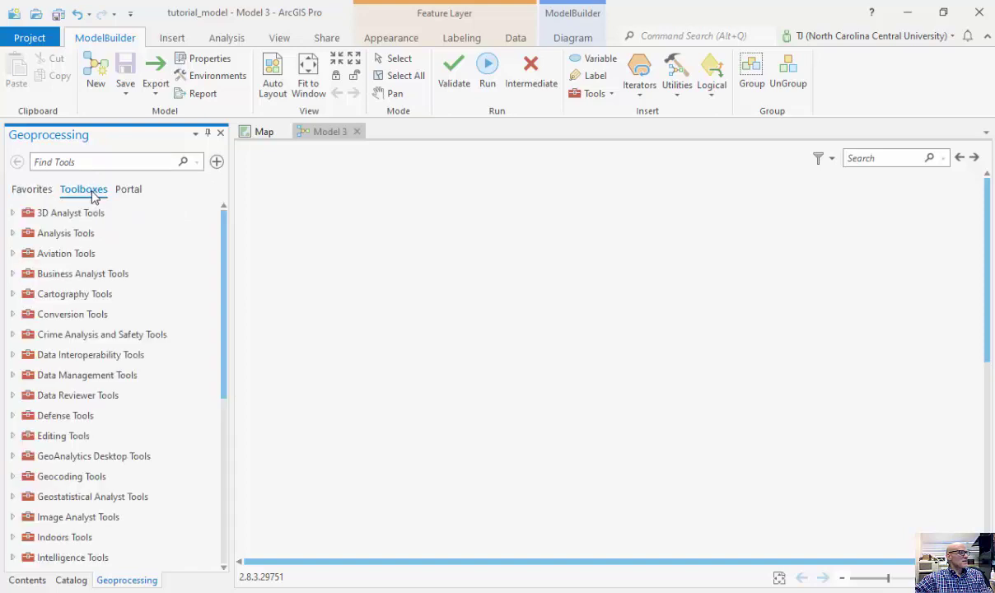
pyautogui.moveTo(228, 255); pyautogui.dragTo(224, 491)
pyautogui.click(12, 454)
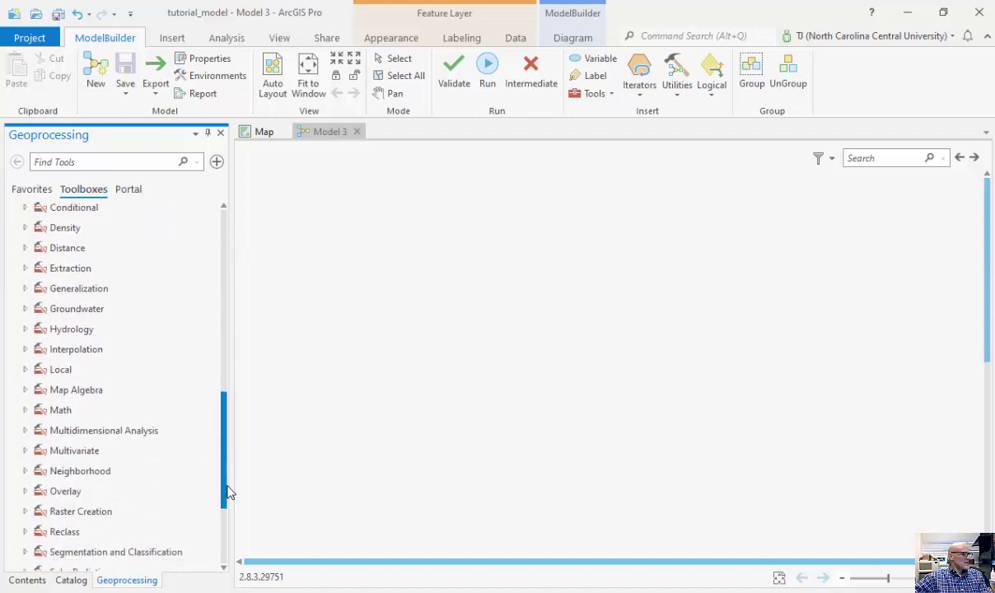
pyautogui.click(25, 349)
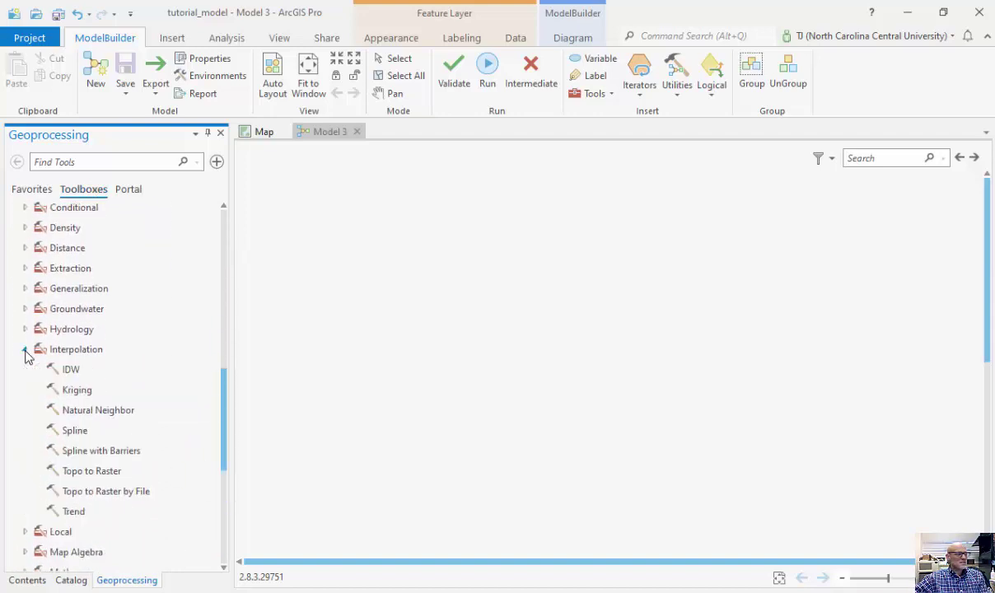
pyautogui.click(71, 375)
pyautogui.moveTo(69, 375); pyautogui.dragTo(398, 245)
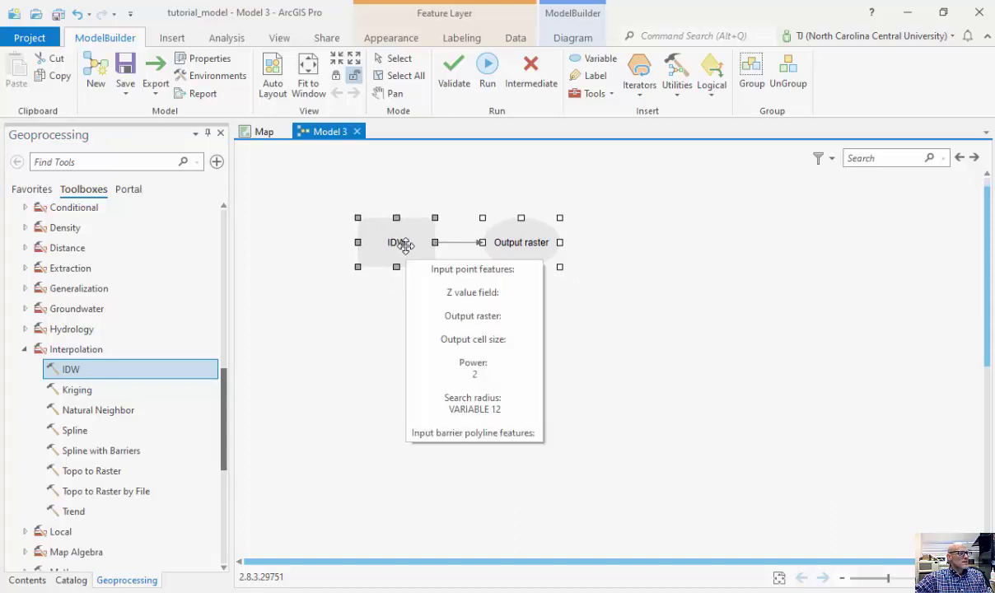
# - Set IDW's input point features to pm_sites, confirm, and tidy the elements on the canvas
pyautogui.doubleClick(403, 244)
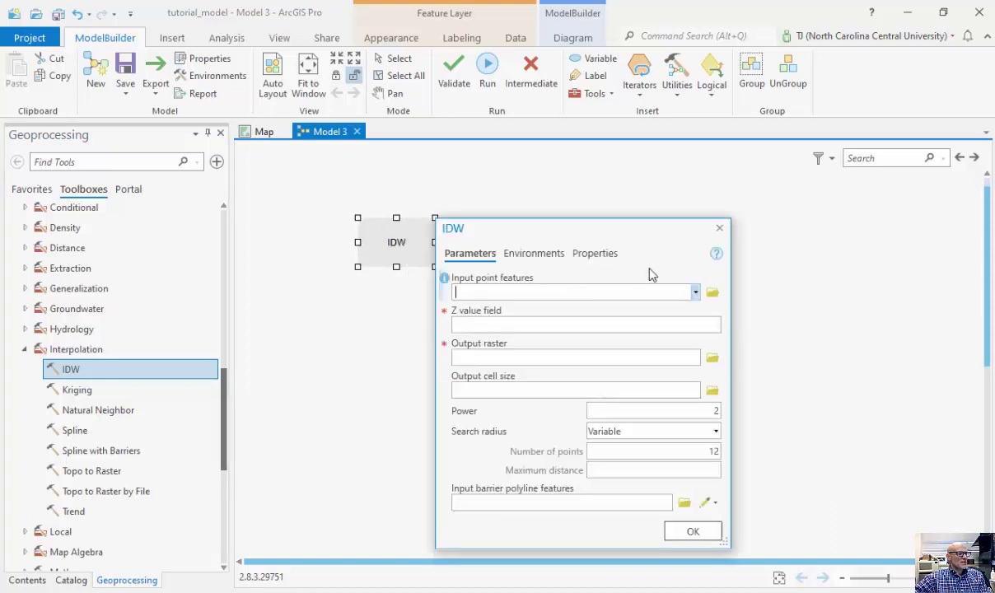
pyautogui.moveTo(637, 228); pyautogui.dragTo(467, 160)
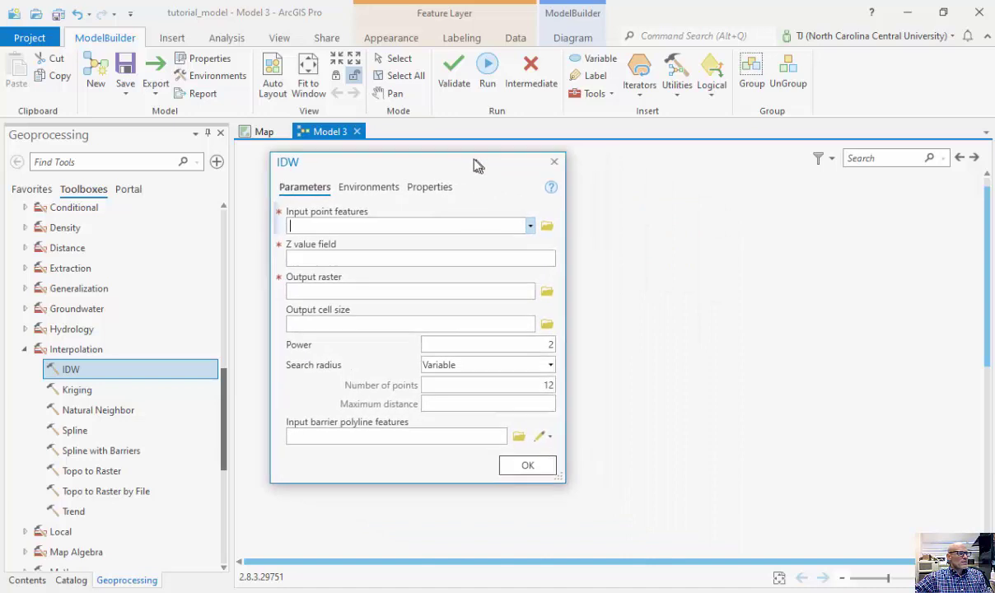
pyautogui.click(525, 225)
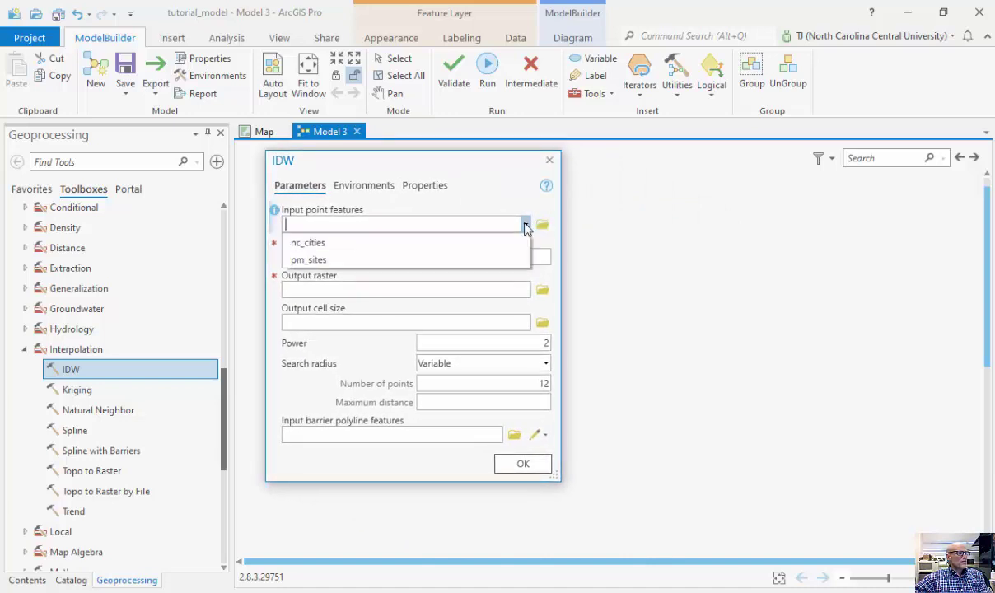
pyautogui.click(318, 261)
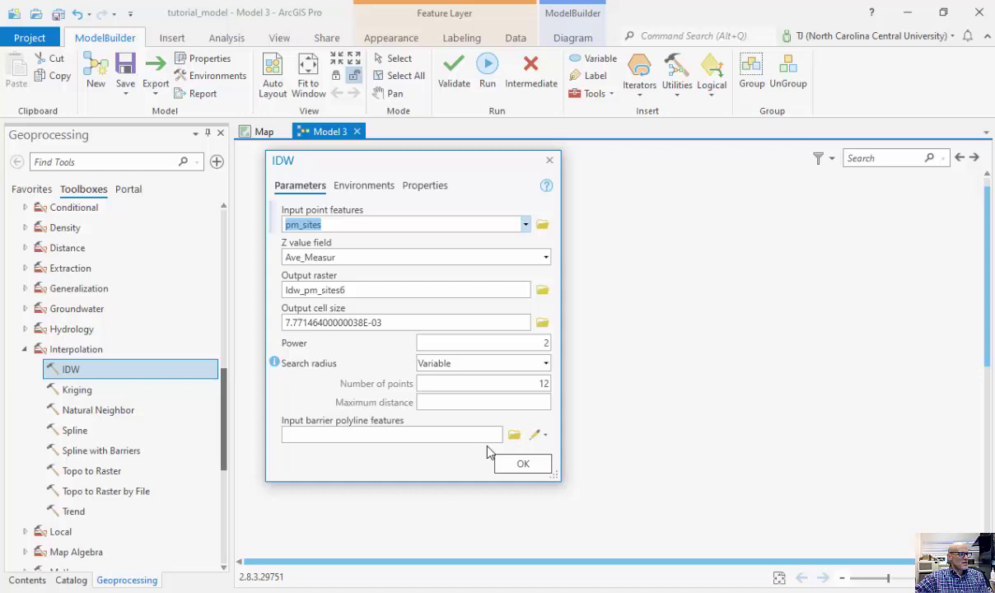
pyautogui.click(514, 467)
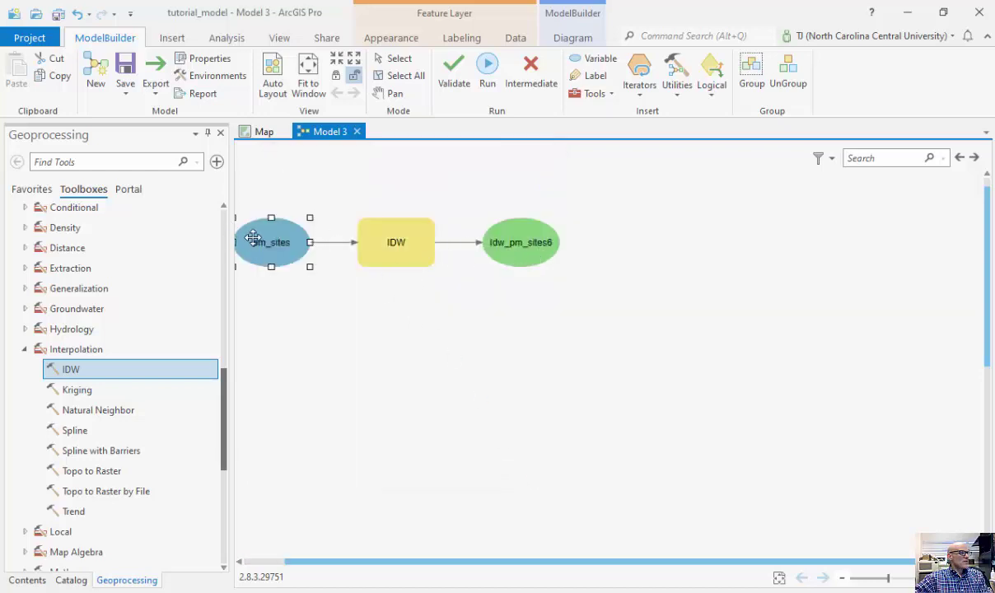
pyautogui.moveTo(254, 239); pyautogui.dragTo(281, 242)
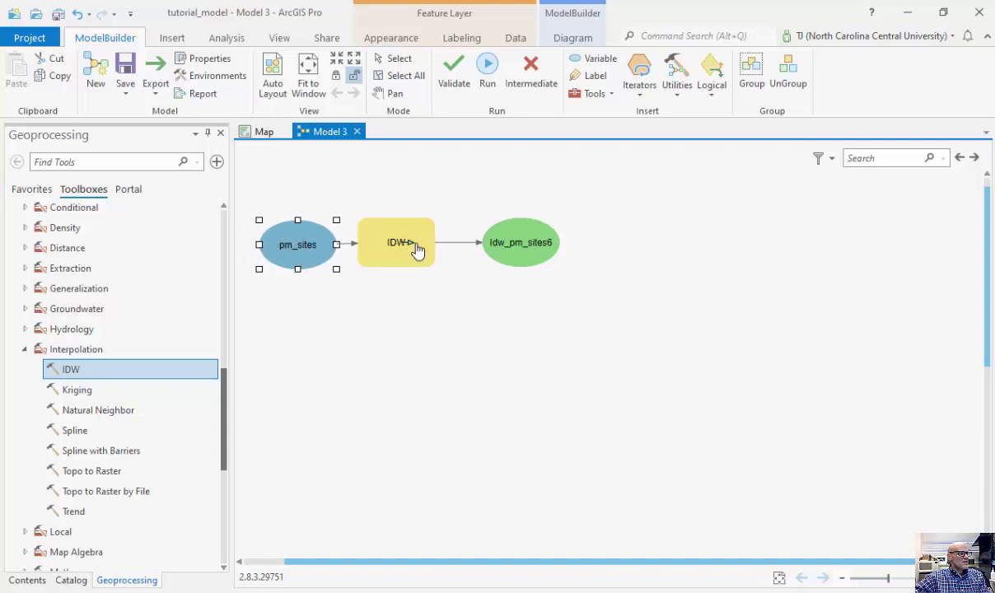
pyautogui.click(396, 237)
pyautogui.moveTo(396, 237); pyautogui.dragTo(411, 241)
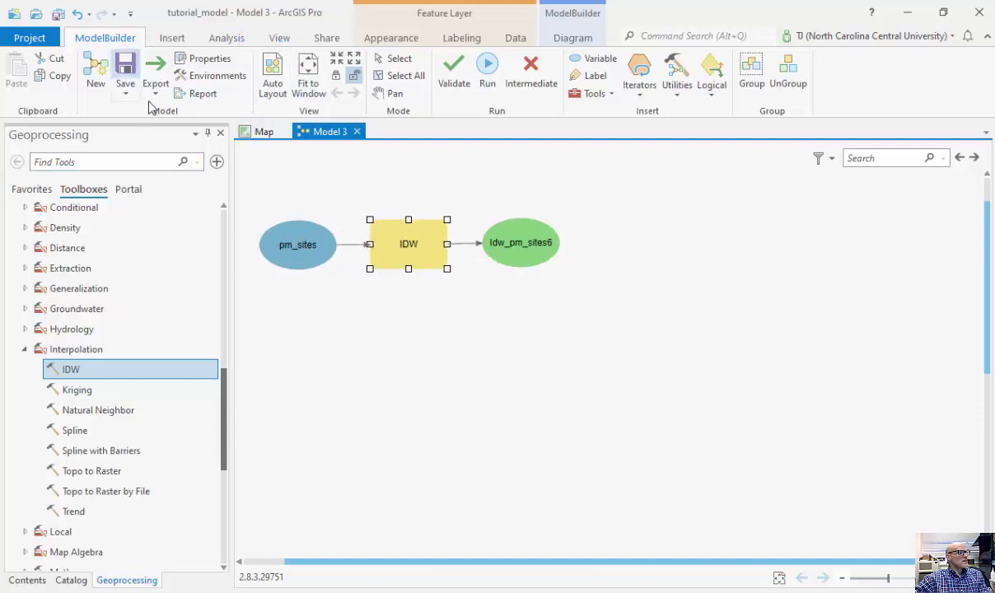
# - Set the model's Output Coordinate System to Current Map and processing extent to nc_counties
pyautogui.click(213, 77)
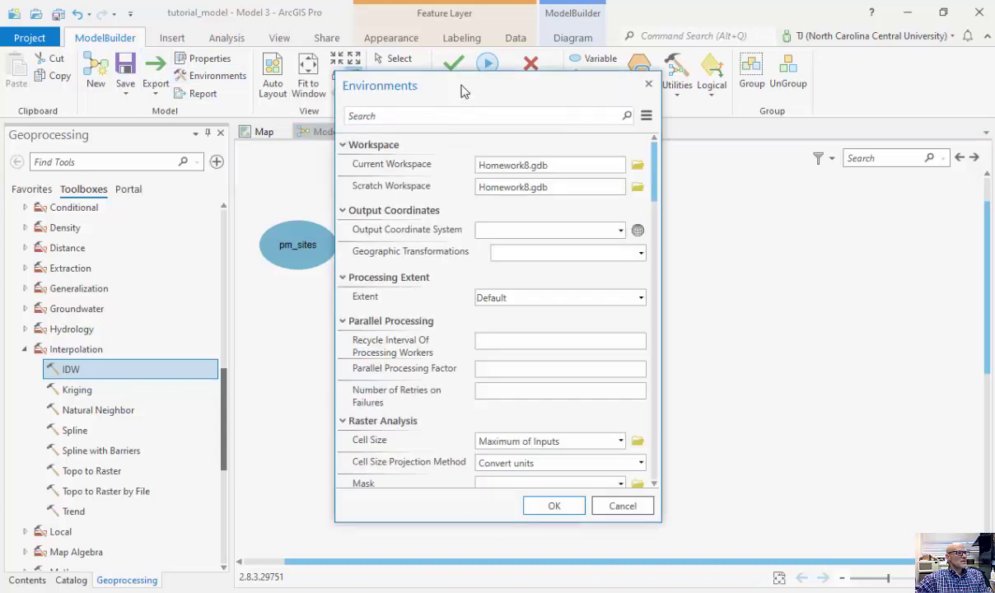
pyautogui.moveTo(463, 91); pyautogui.dragTo(278, 61)
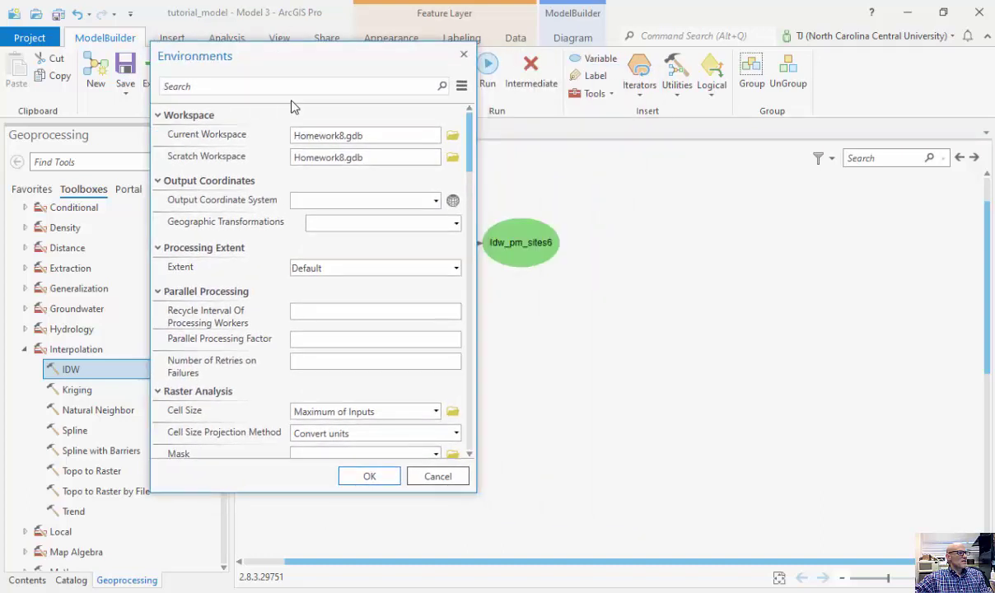
pyautogui.click(436, 200)
pyautogui.click(380, 220)
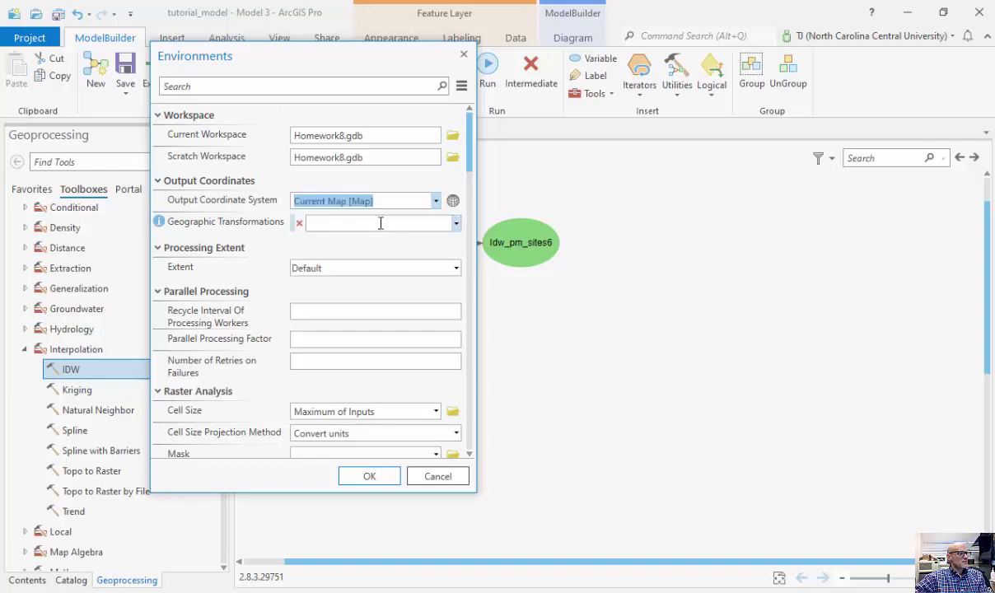
pyautogui.moveTo(469, 150); pyautogui.dragTo(475, 200)
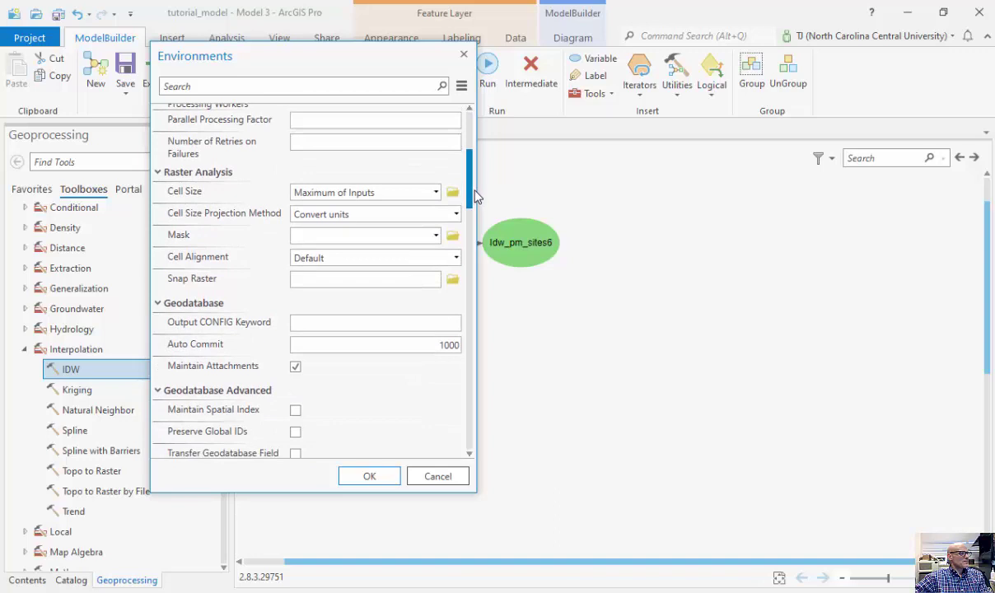
pyautogui.scroll(4, 445, 162)
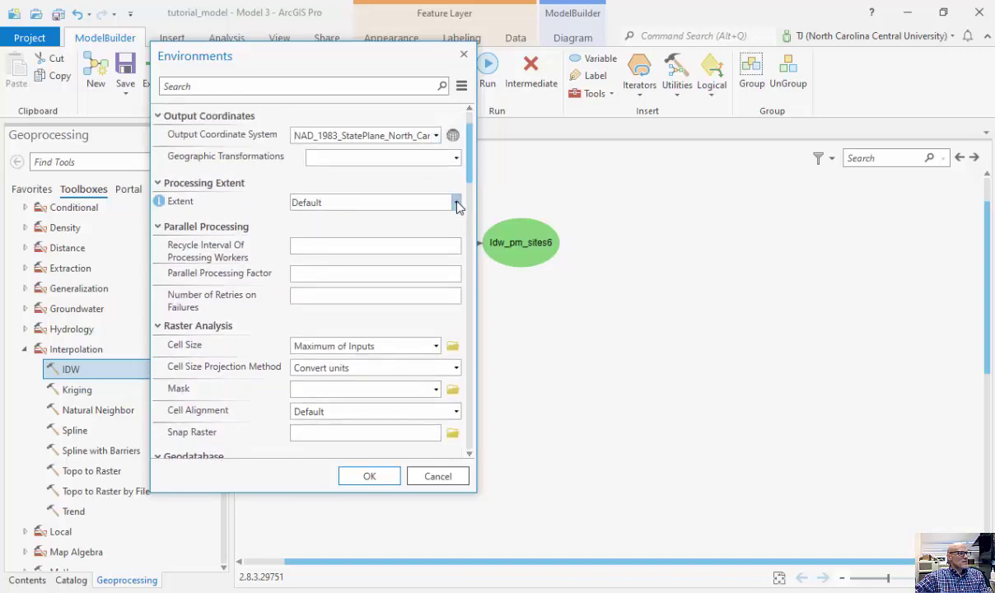
pyautogui.click(456, 202)
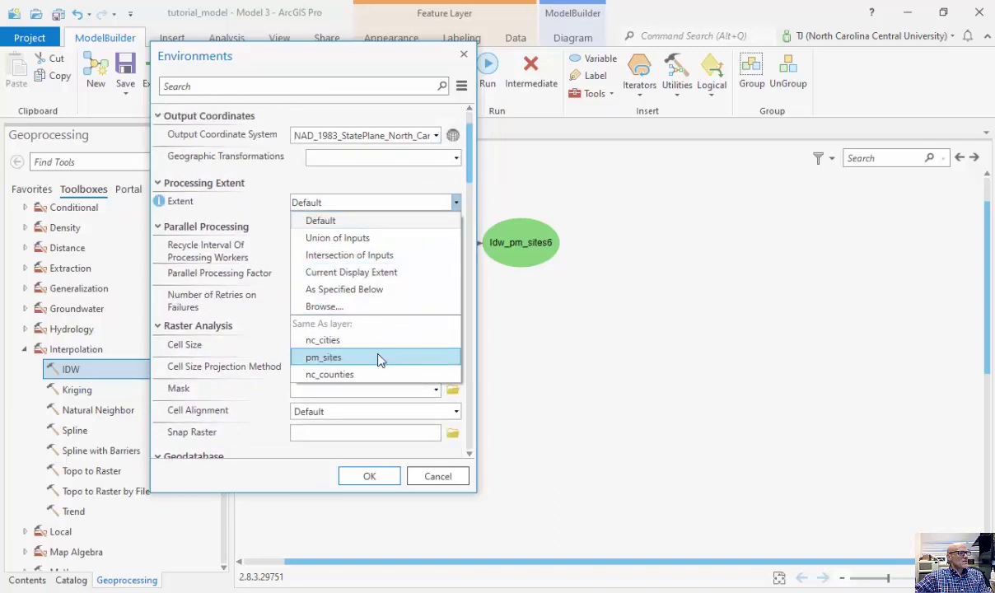
pyautogui.click(380, 375)
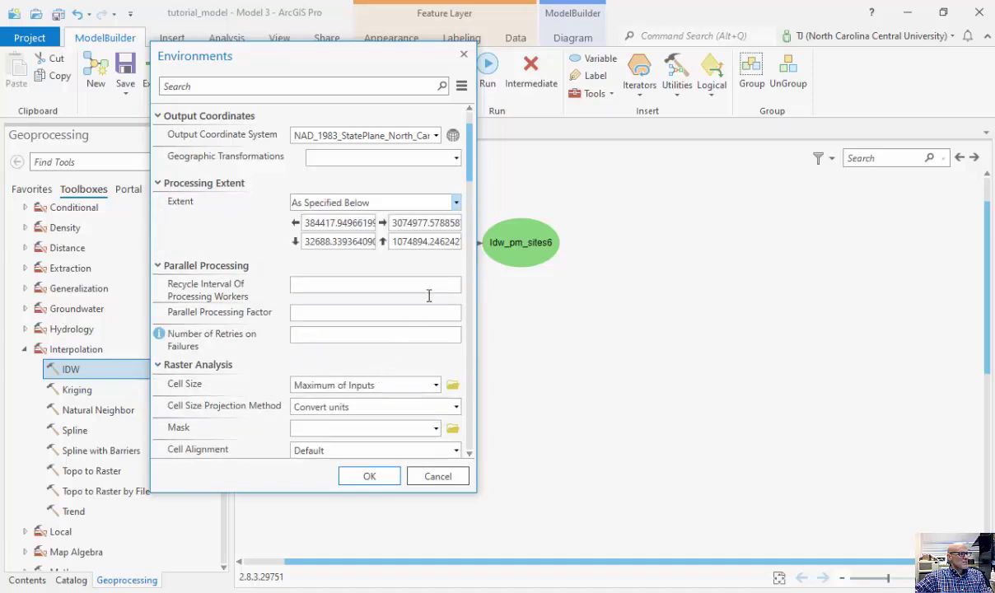
# - Set the raster analysis mask to nc_counties and accept the model environment settings
pyautogui.moveTo(471, 161); pyautogui.dragTo(453, 187)
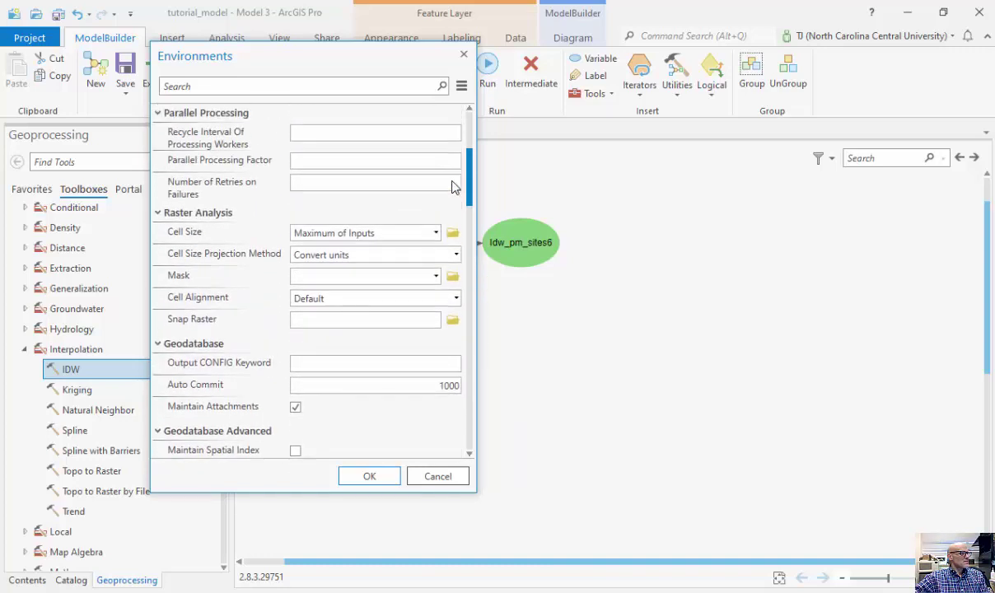
pyautogui.click(436, 275)
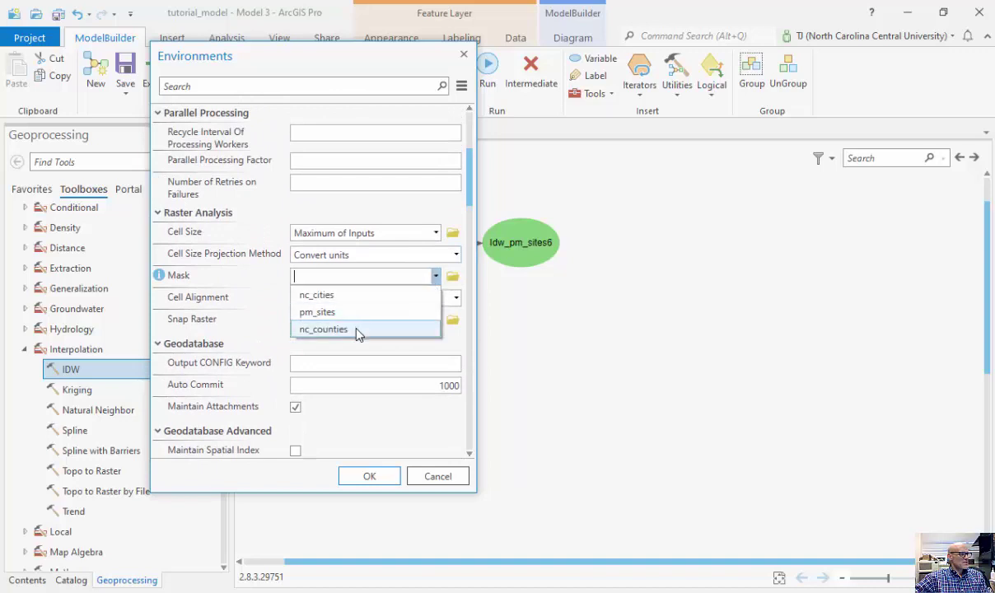
pyautogui.click(356, 331)
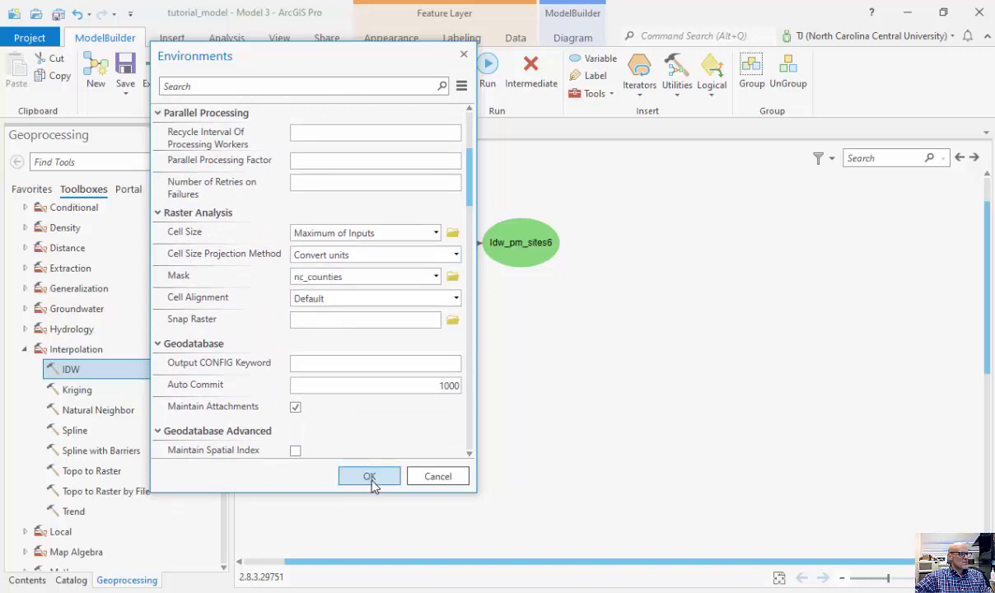
pyautogui.click(369, 477)
pyautogui.click(411, 243)
pyautogui.rightClick(414, 244)
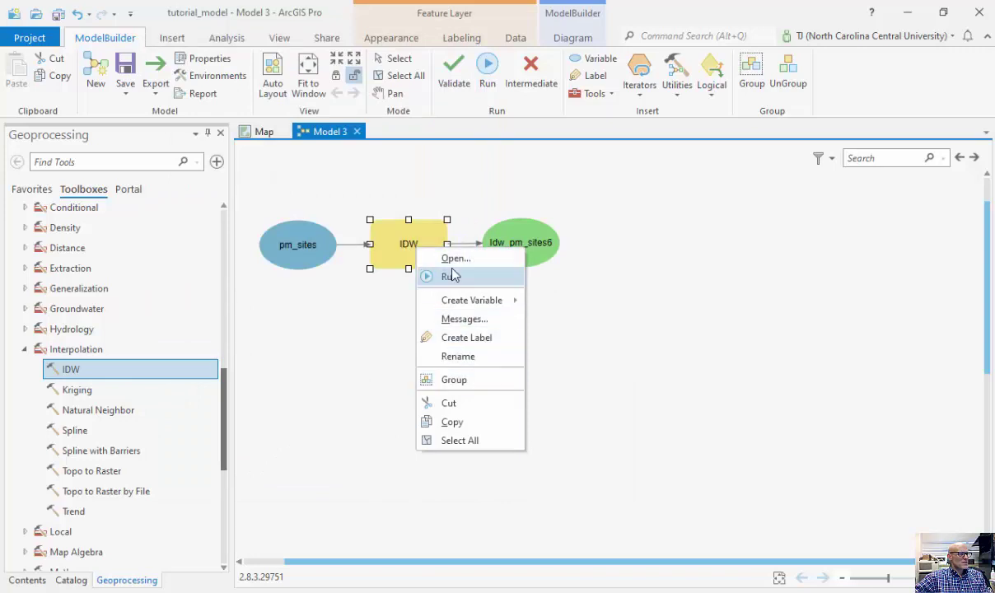
# - Review the IDW tool's Environments settings and close the dialog with OK
pyautogui.click(449, 258)
pyautogui.moveTo(555, 235); pyautogui.dragTo(398, 166)
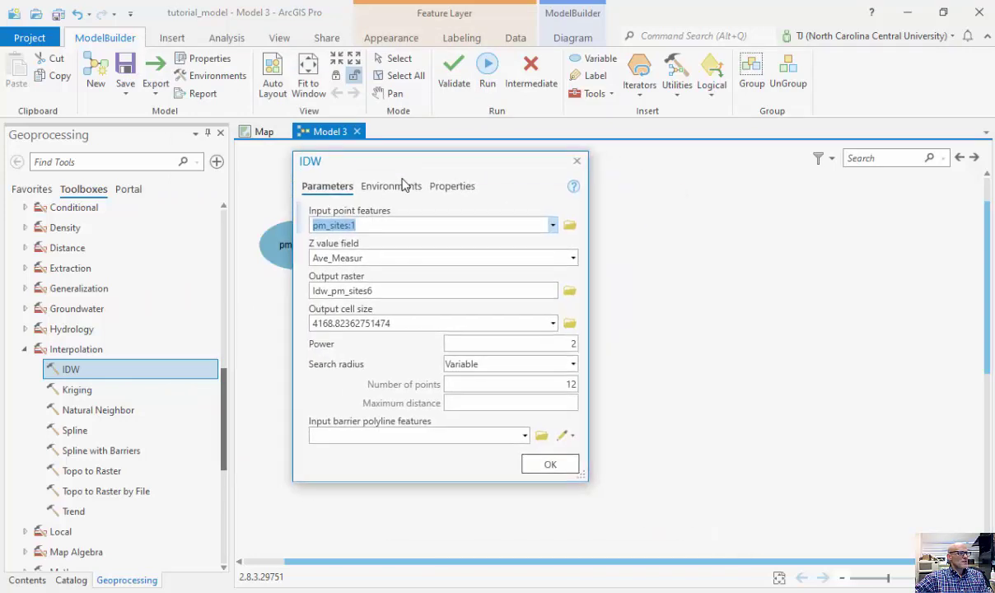
pyautogui.click(400, 188)
pyautogui.moveTo(464, 173); pyautogui.dragTo(403, 126)
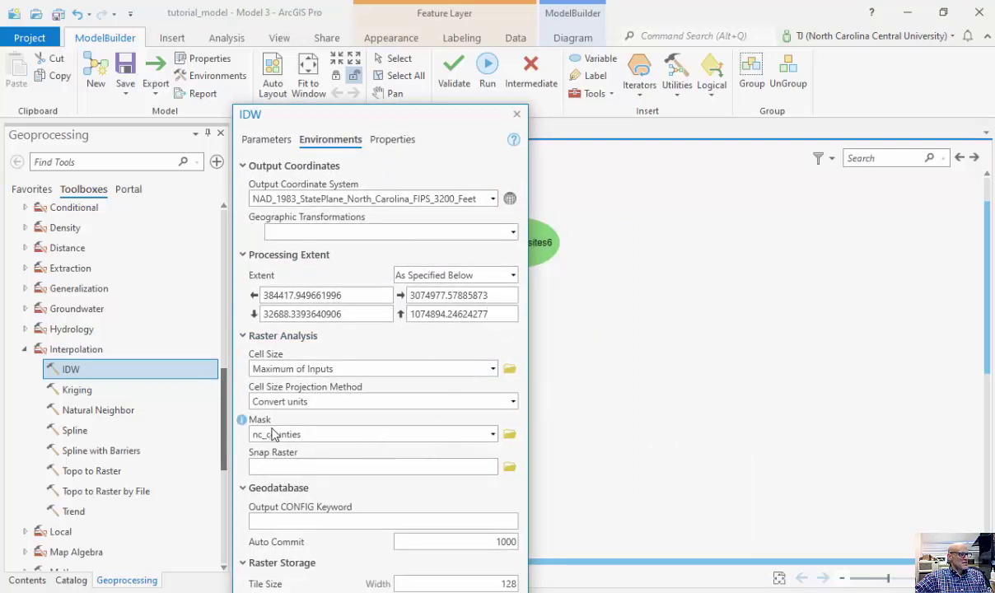
pyautogui.moveTo(408, 110); pyautogui.dragTo(329, 38)
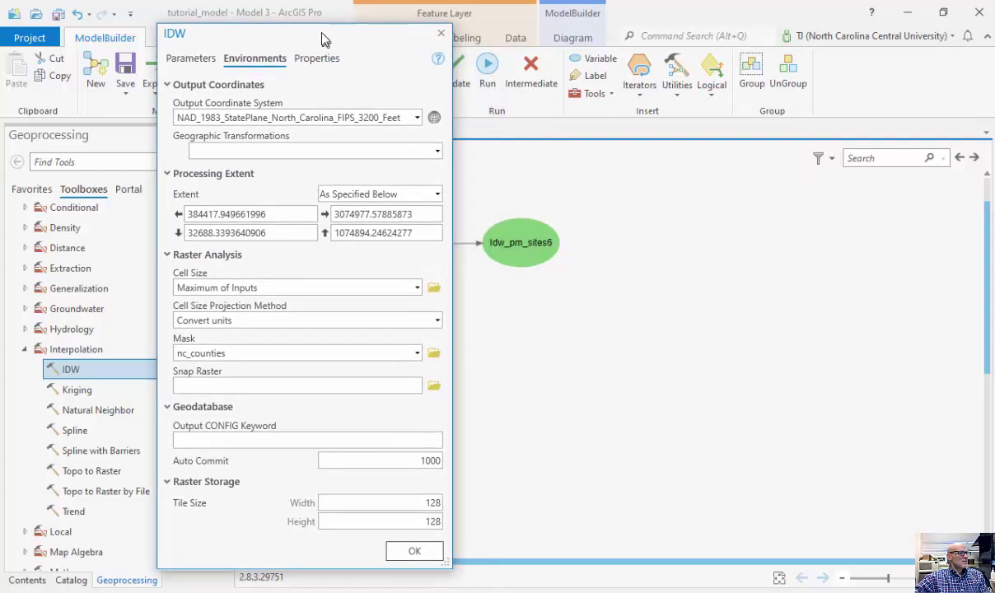
pyautogui.click(409, 549)
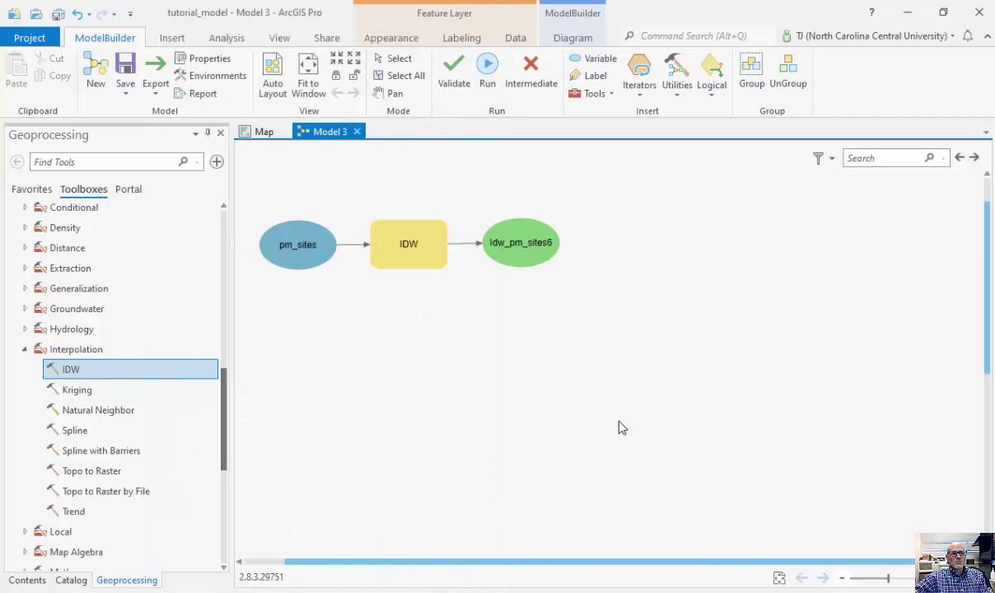
# - Change the IDW output raster name from Idw_pm_sites6 to Idw_pm_sites_TIN
pyautogui.click(524, 252)
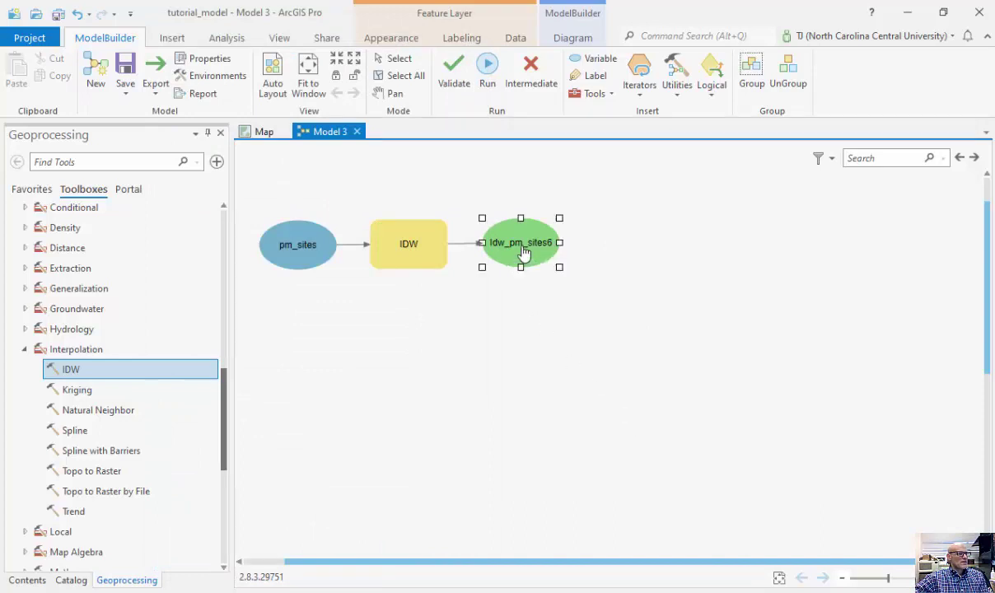
pyautogui.doubleClick(402, 251)
pyautogui.click(540, 360)
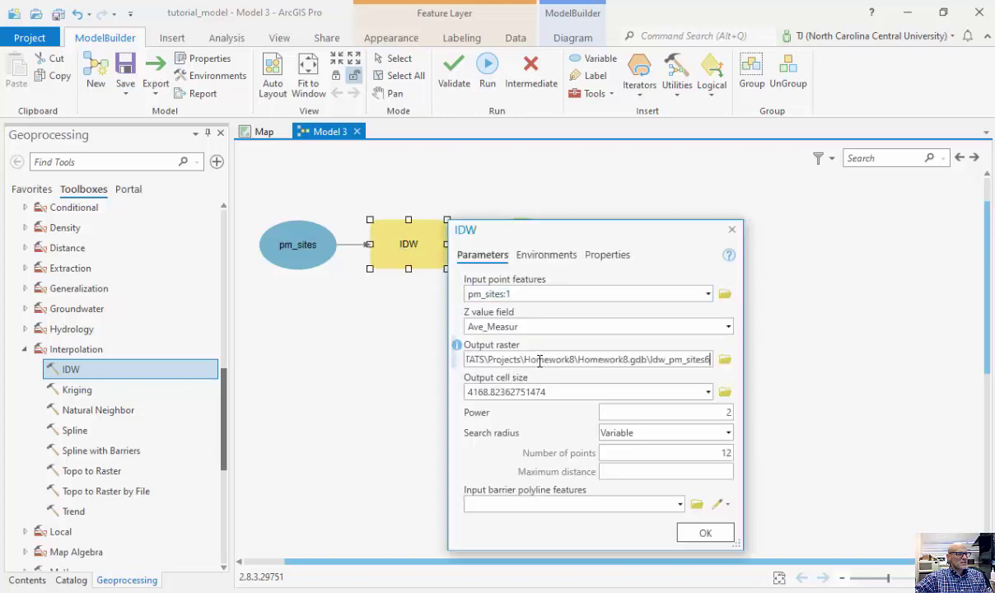
pyautogui.write('0')
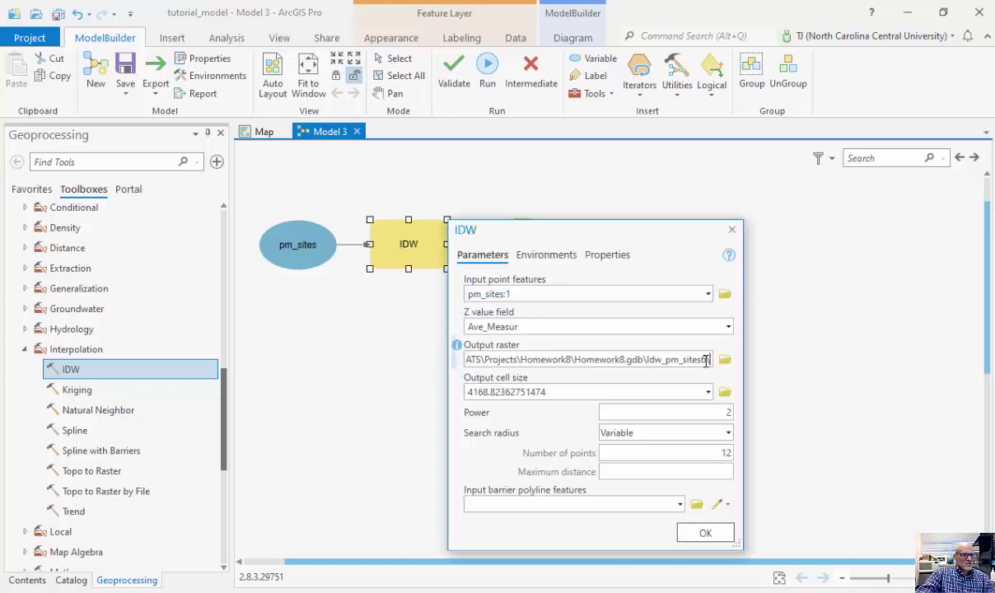
pyautogui.press('BackSpace')
pyautogui.press('BackSpace')
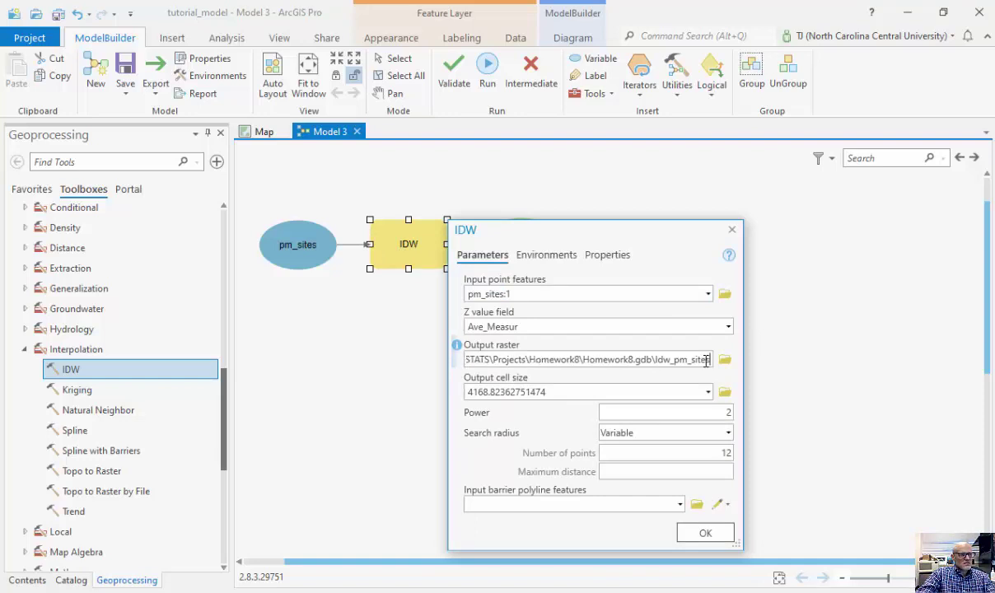
pyautogui.write('_TIN')
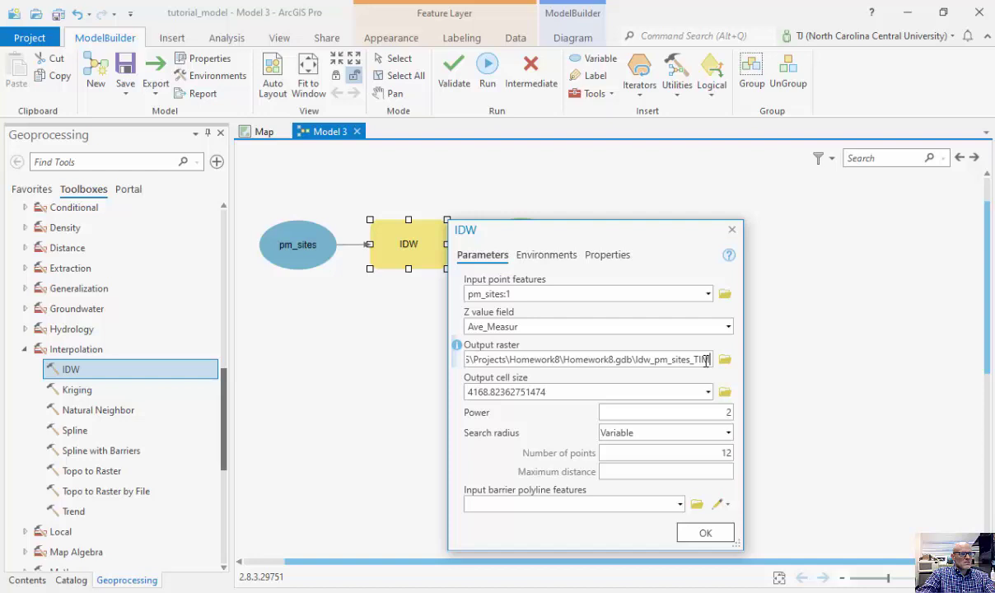
# - Apply the renamed IDW output and search geoprocessing tools for 'extract points'
pyautogui.click(706, 533)
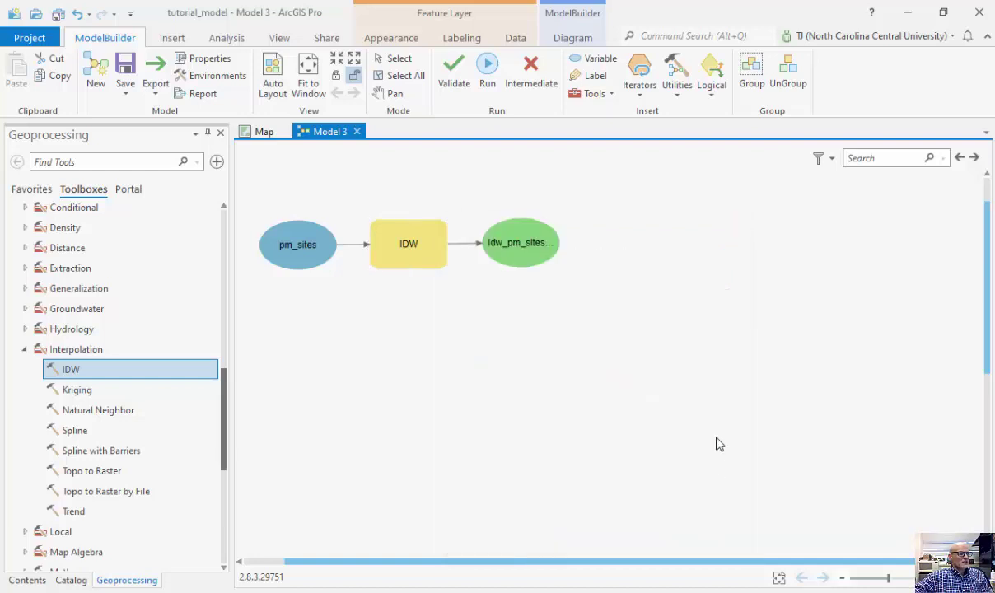
pyautogui.click(85, 162)
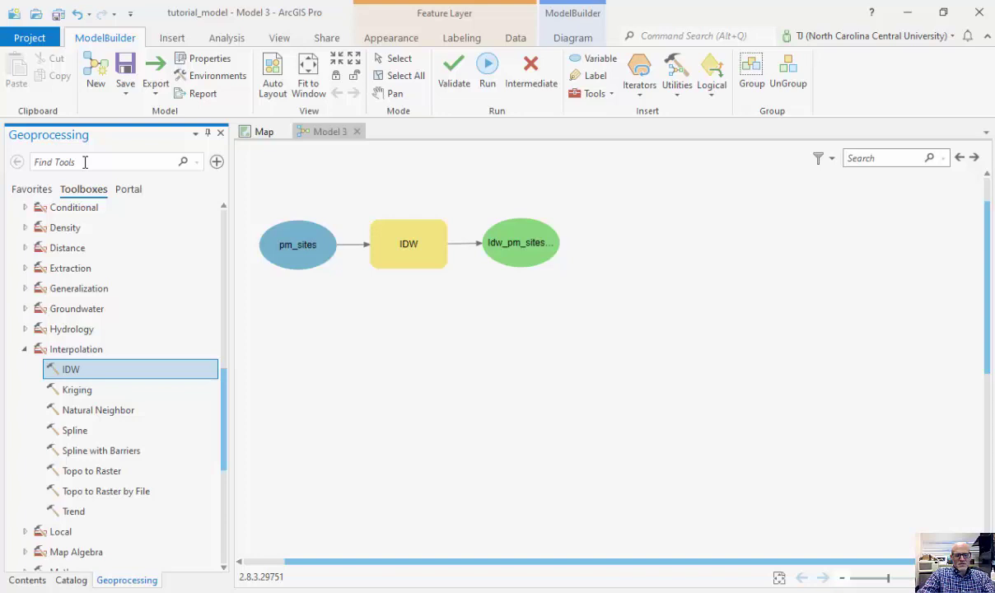
pyautogui.write('e')
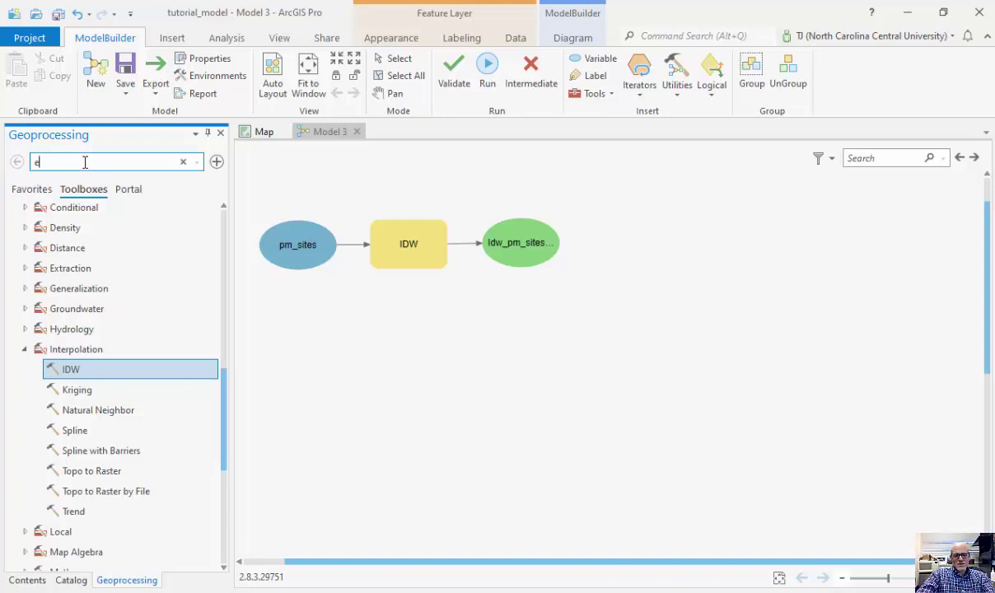
pyautogui.write('xt')
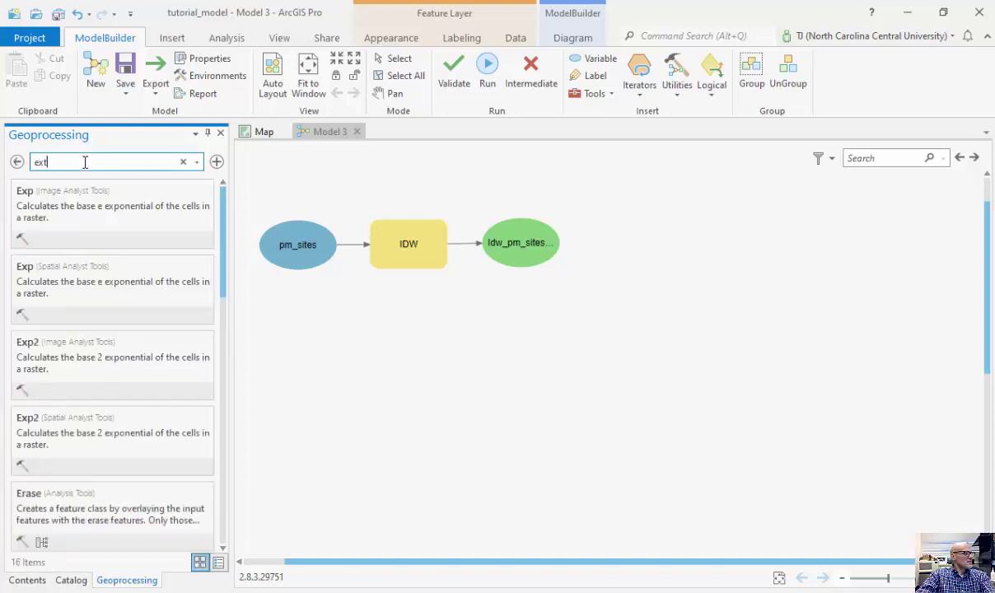
pyautogui.write('ract [points')
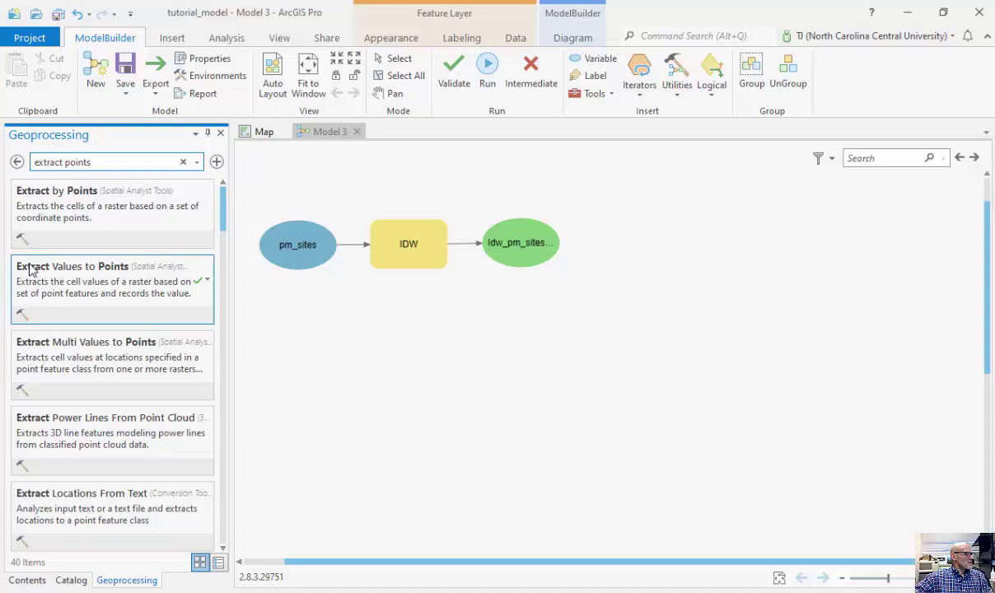
pyautogui.click(29, 269)
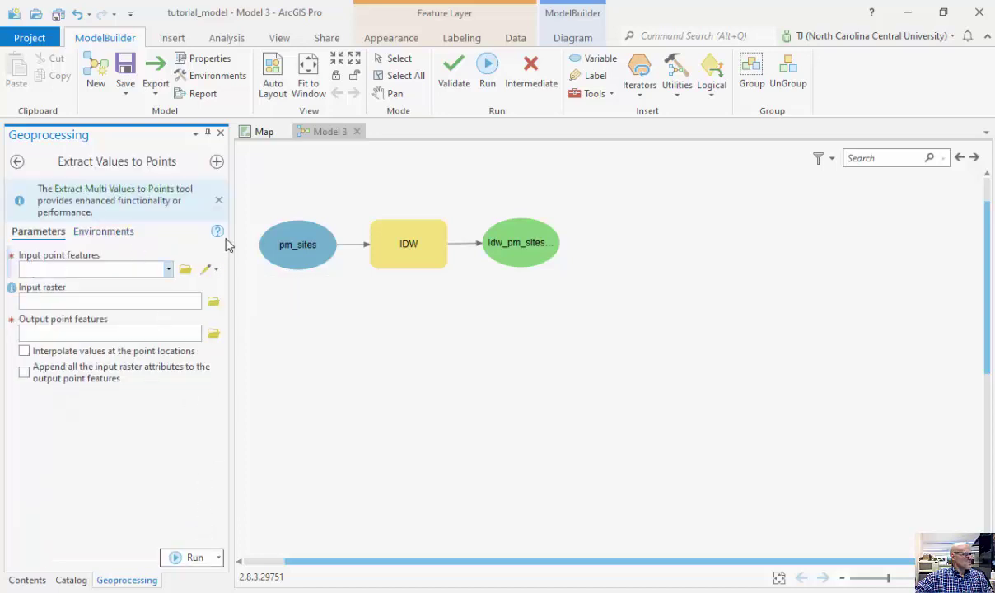
pyautogui.click(220, 133)
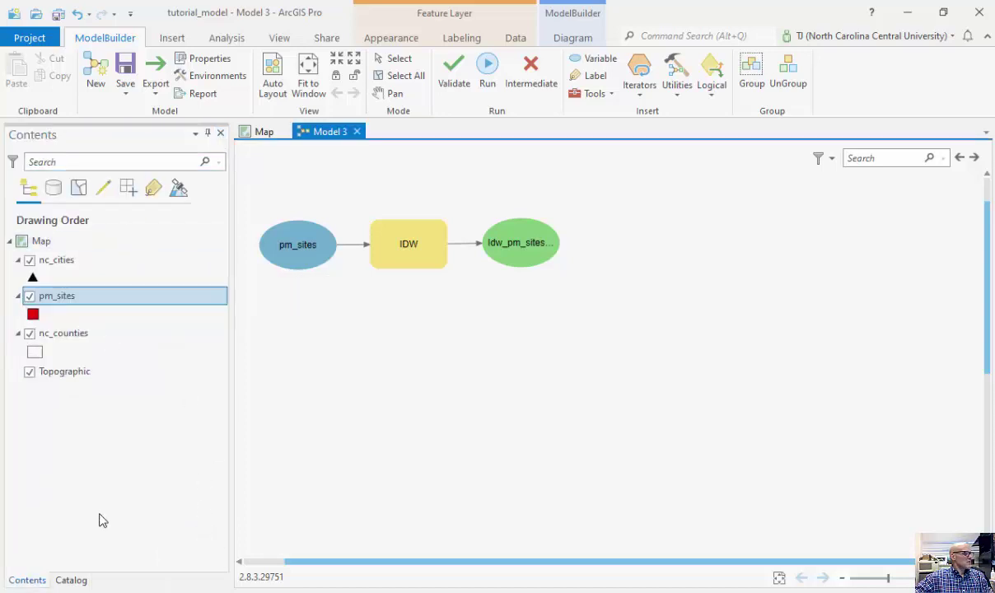
pyautogui.click(589, 95)
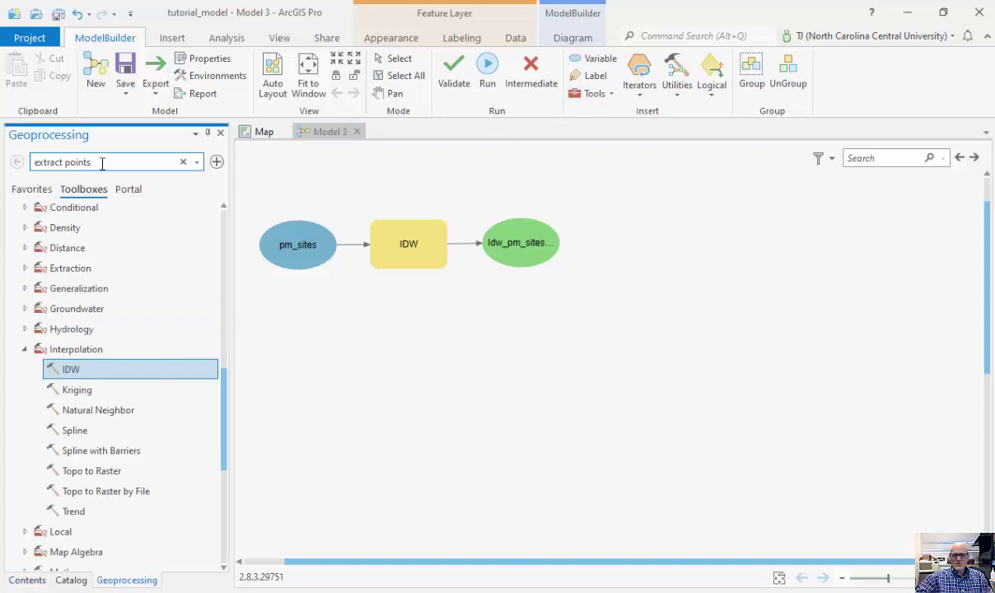
pyautogui.press('Return')
# - Place Extract Values to Points and its output in line to the right of the IDW branch
pyautogui.moveTo(35, 264); pyautogui.dragTo(195, 282)
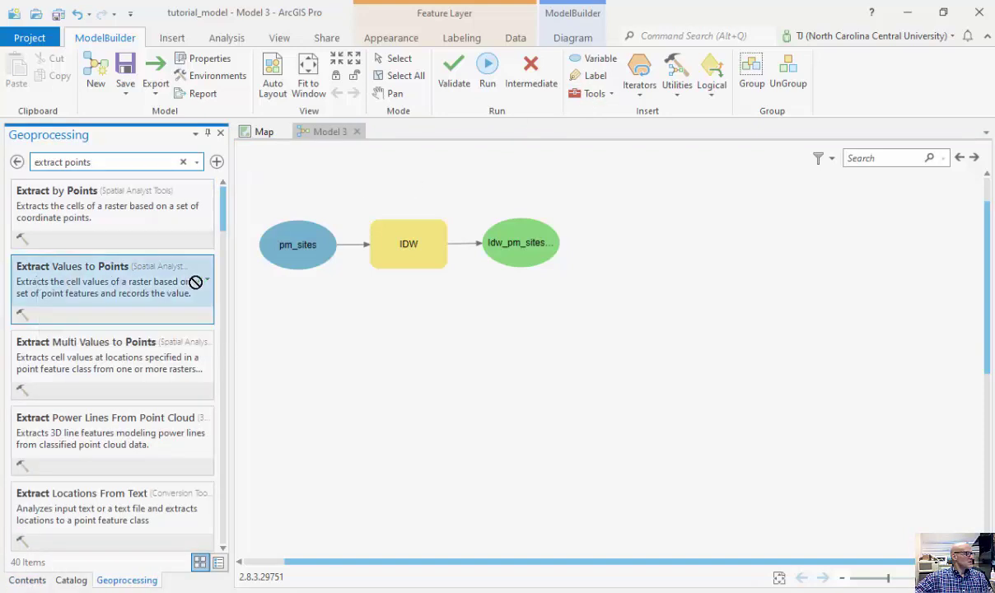
pyautogui.moveTo(629, 256); pyautogui.dragTo(628, 256)
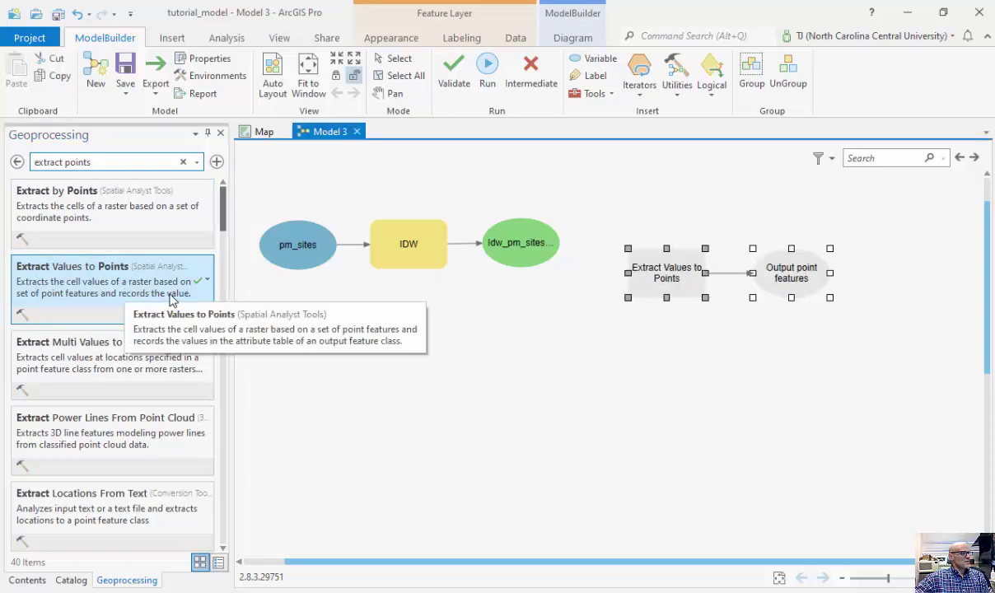
pyautogui.moveTo(664, 263); pyautogui.dragTo(649, 230)
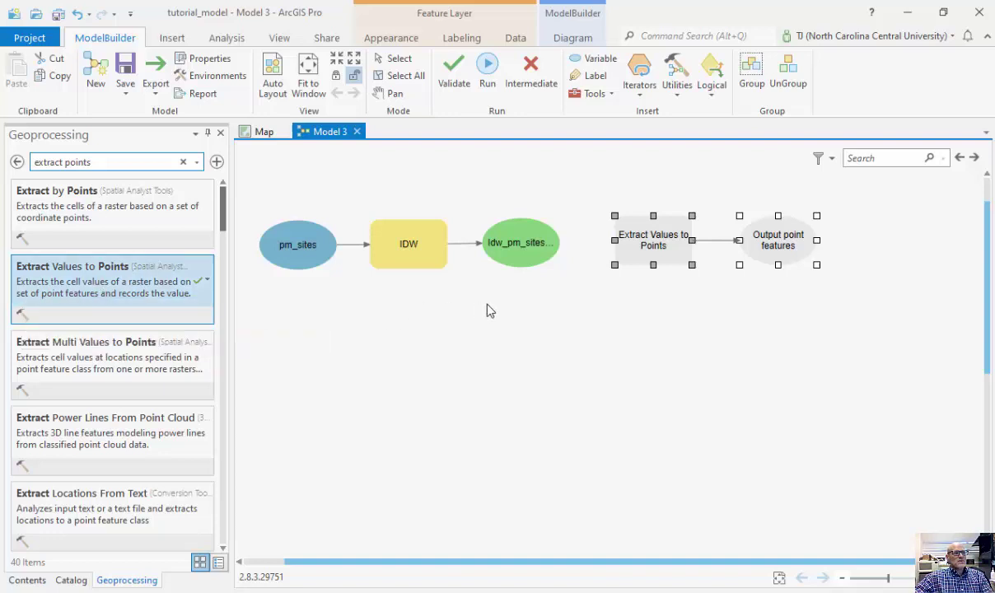
pyautogui.moveTo(655, 241); pyautogui.dragTo(648, 247)
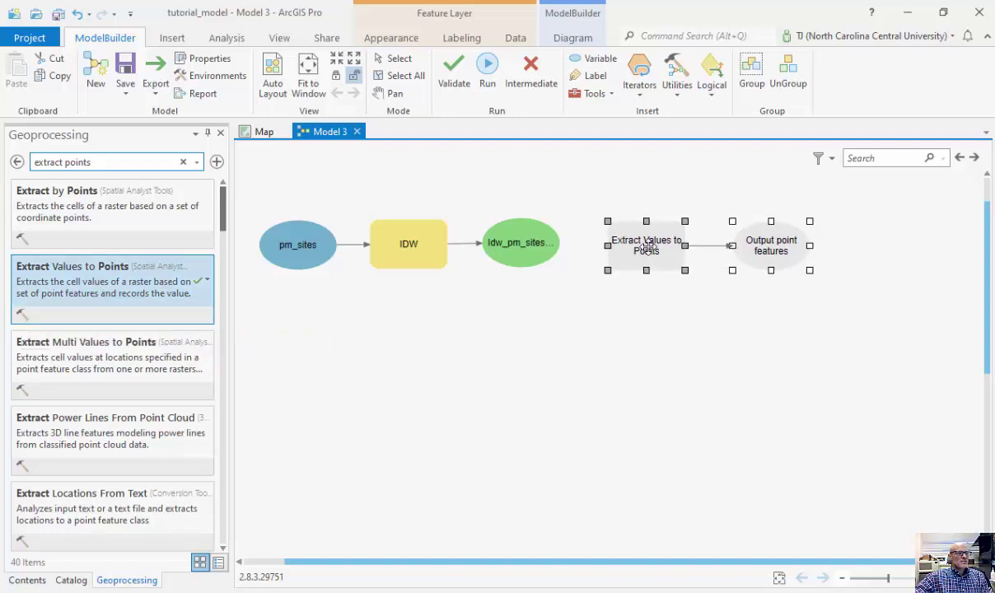
# - Set Extract Values to Points inputs to nc_cities points and the Idw_pm_sites_TIM raster
pyautogui.doubleClick(648, 246)
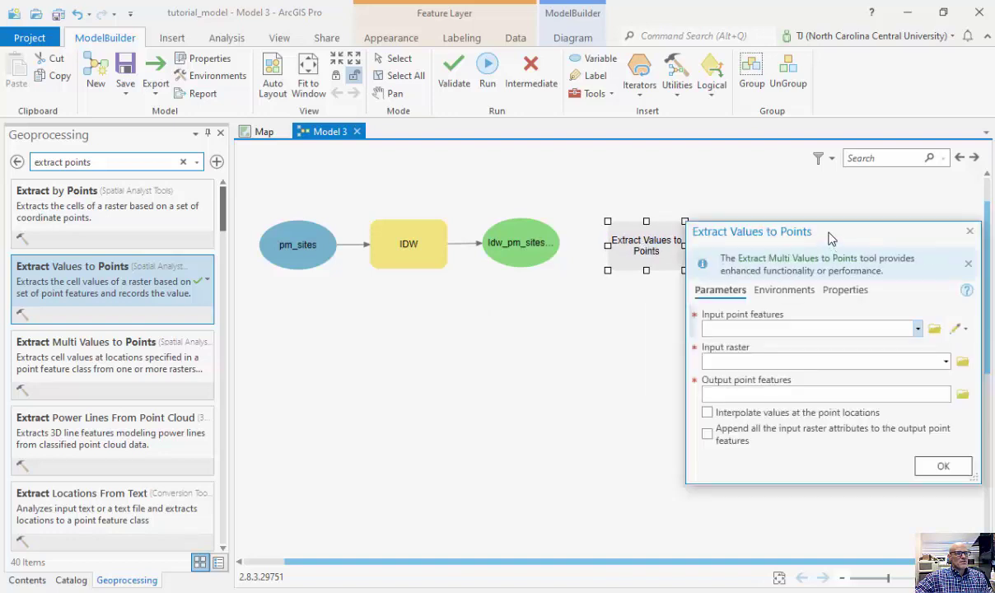
pyautogui.moveTo(820, 231); pyautogui.dragTo(325, 157)
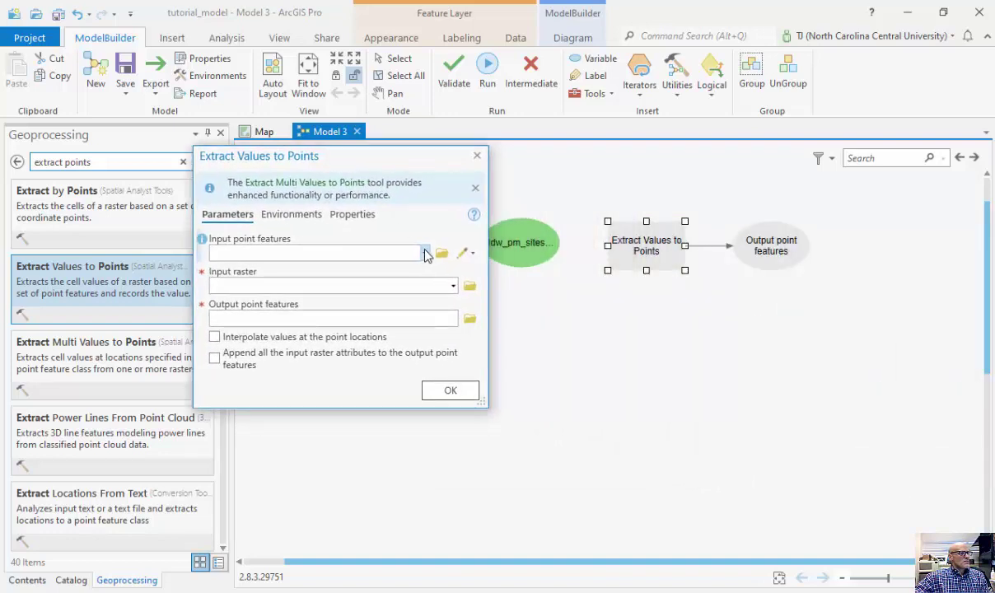
pyautogui.click(425, 253)
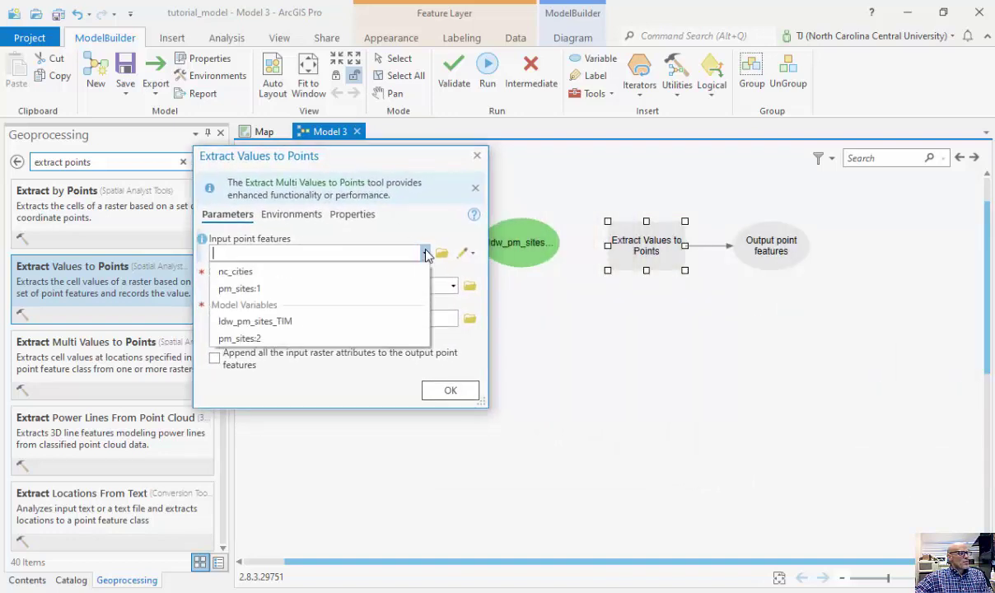
pyautogui.click(233, 273)
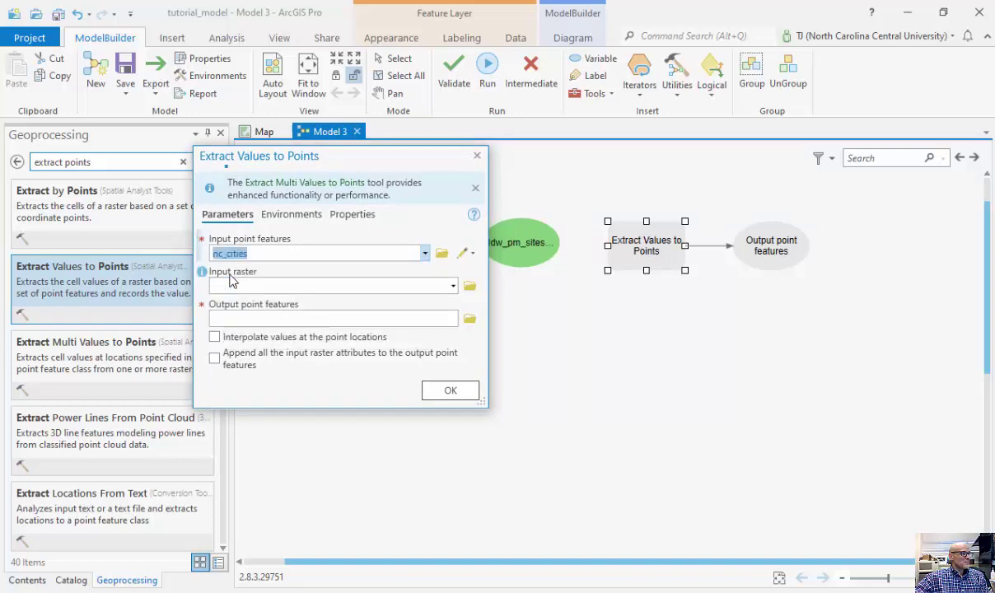
pyautogui.click(452, 287)
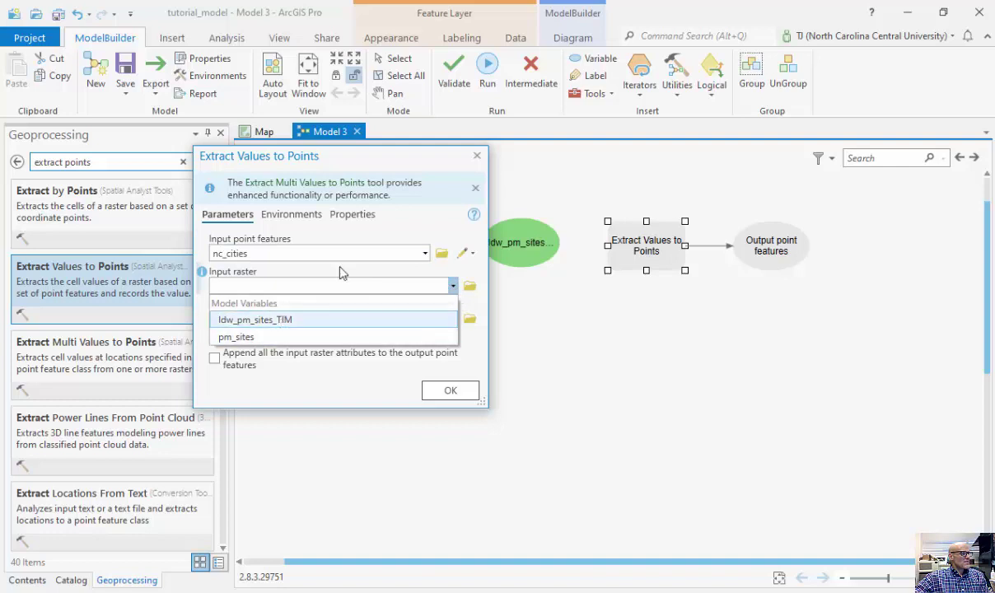
pyautogui.click(393, 161)
pyautogui.click(452, 286)
pyautogui.click(295, 321)
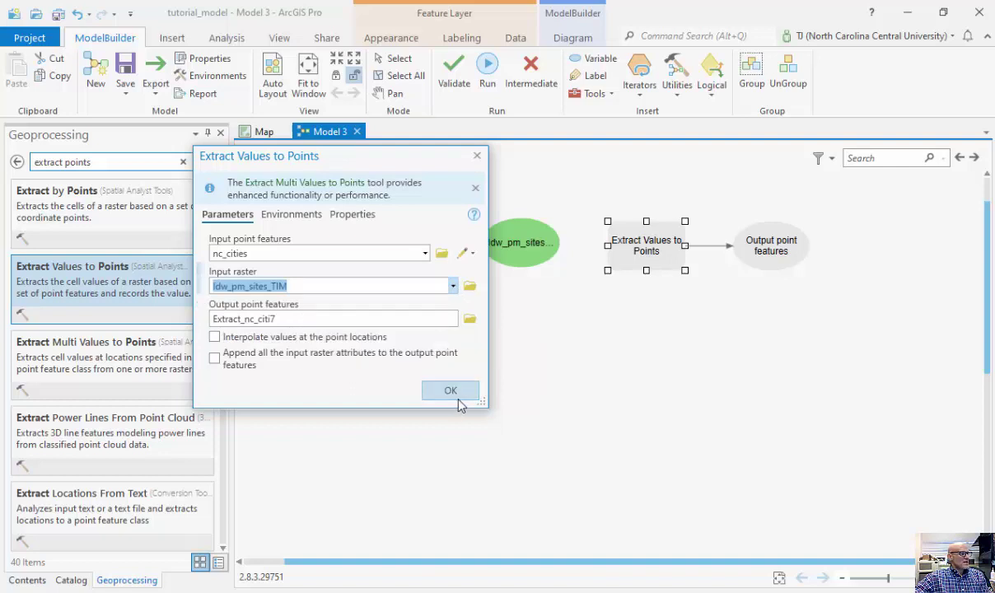
# - Check the tool's environments, accept the settings, and move nc_cities below the IDW output
pyautogui.click(290, 214)
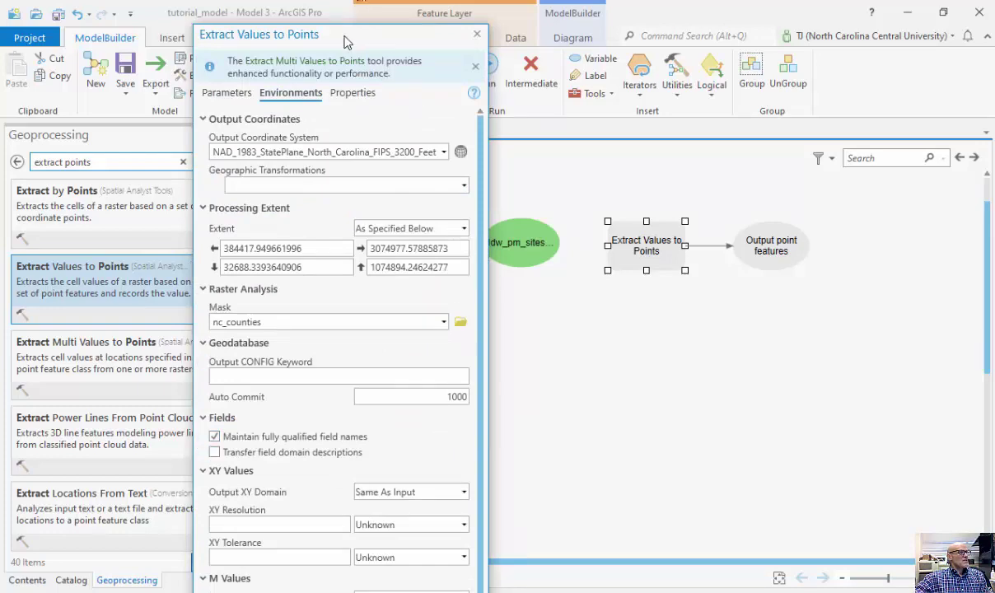
pyautogui.moveTo(346, 42); pyautogui.dragTo(257, 38)
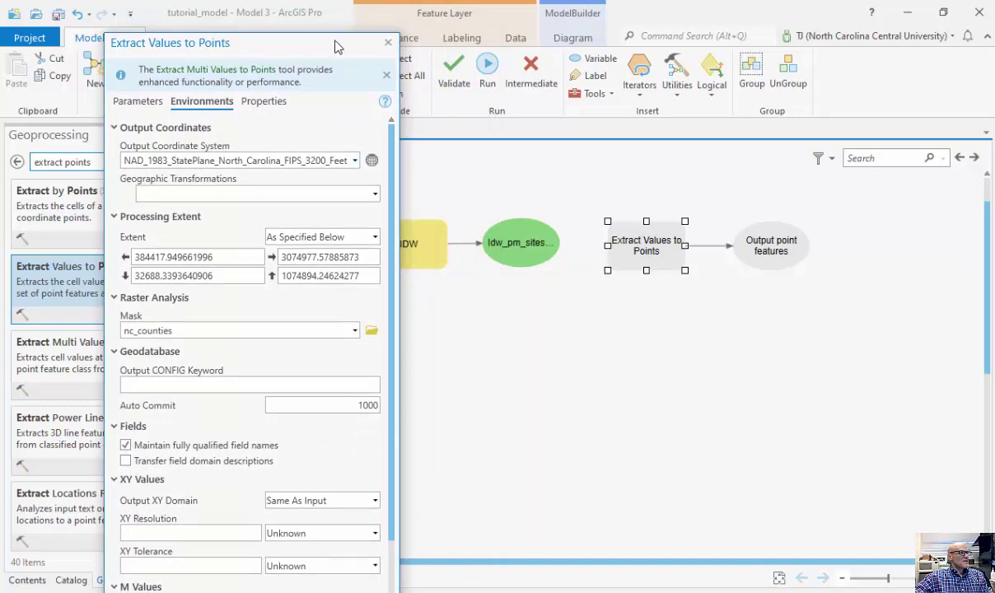
pyautogui.moveTo(333, 43); pyautogui.dragTo(318, 28)
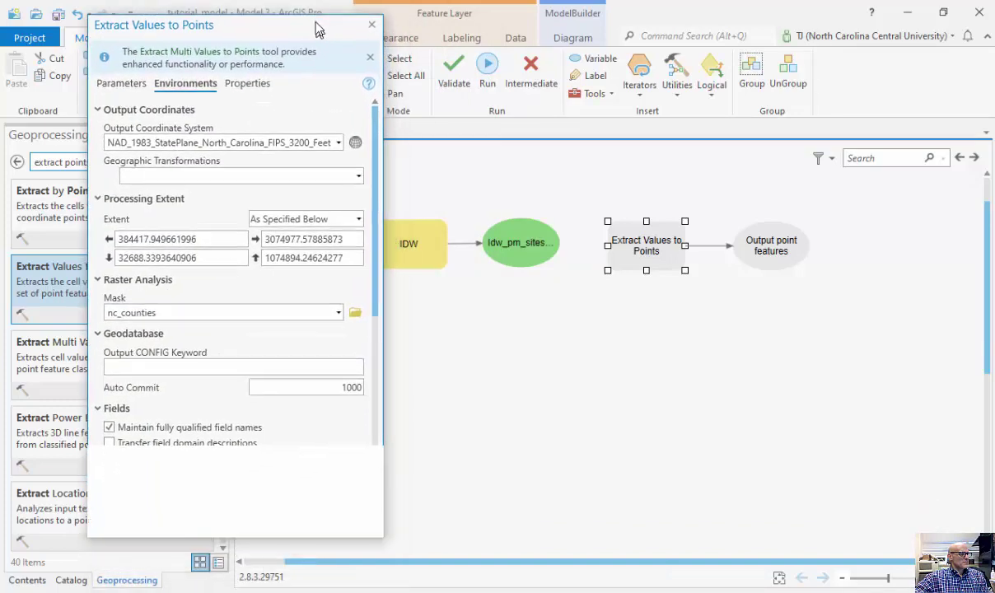
pyautogui.click(342, 525)
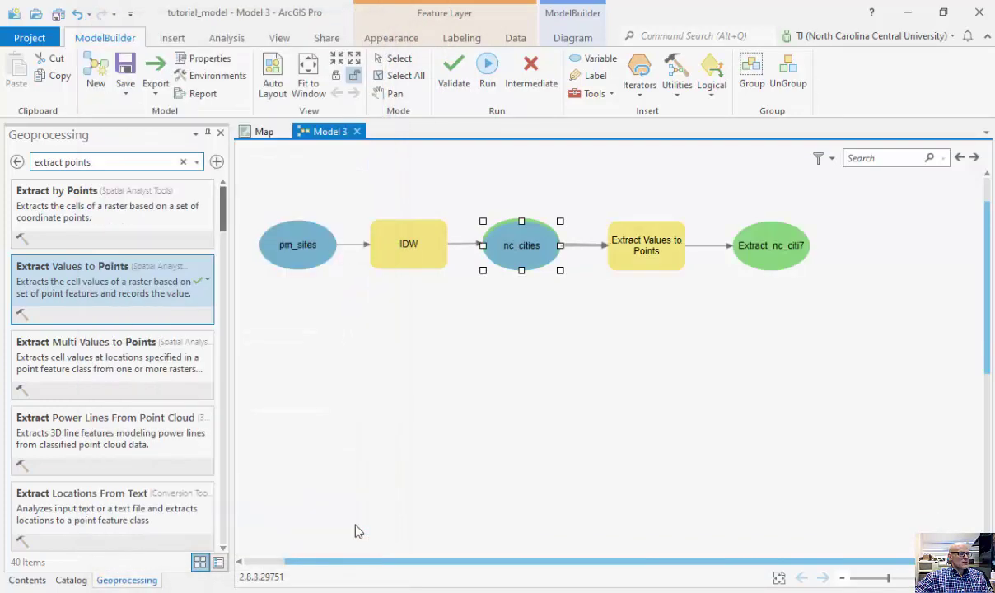
pyautogui.moveTo(524, 247); pyautogui.dragTo(557, 331)
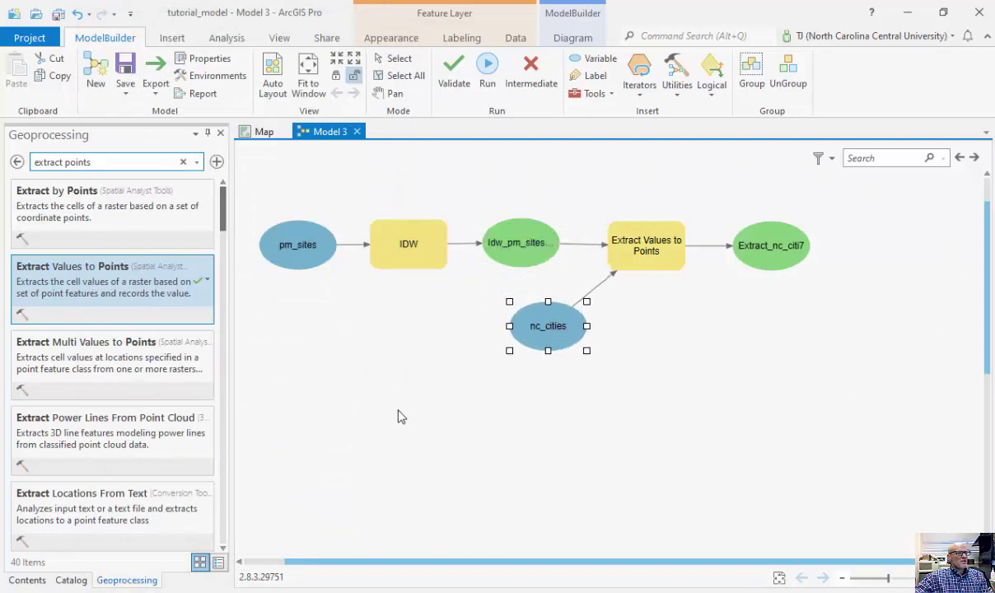
# - Rename the extraction output from Extract_nc_citi7 to Extract_nc_citTIM and apply it
pyautogui.click(783, 256)
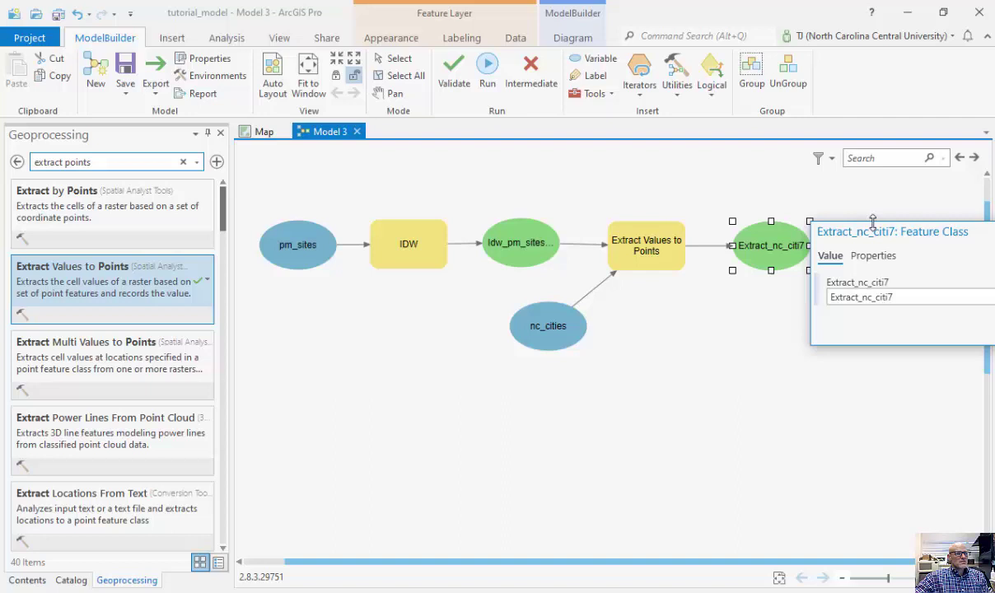
pyautogui.click(650, 249)
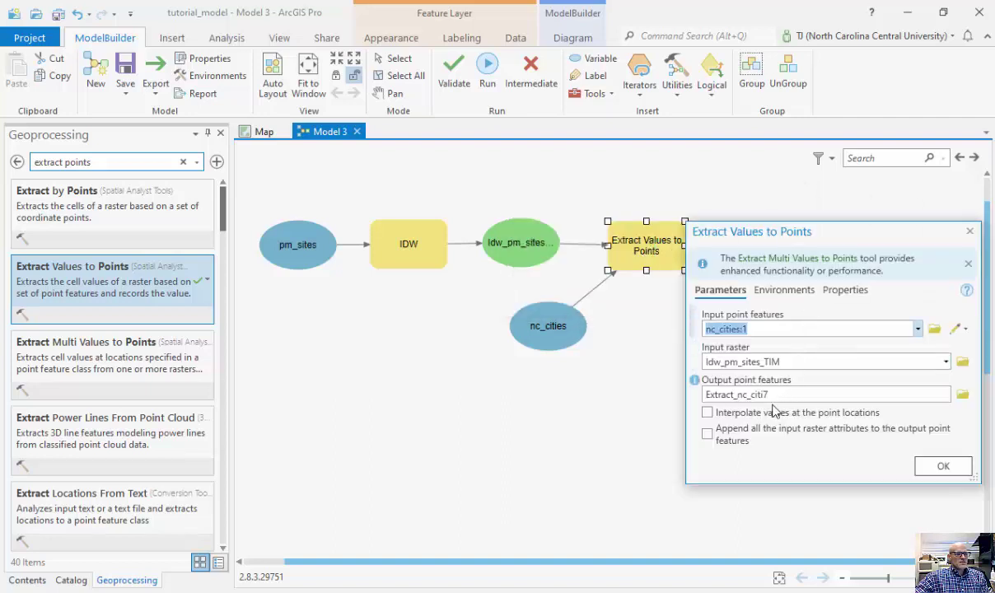
pyautogui.moveTo(773, 396); pyautogui.dragTo(816, 400)
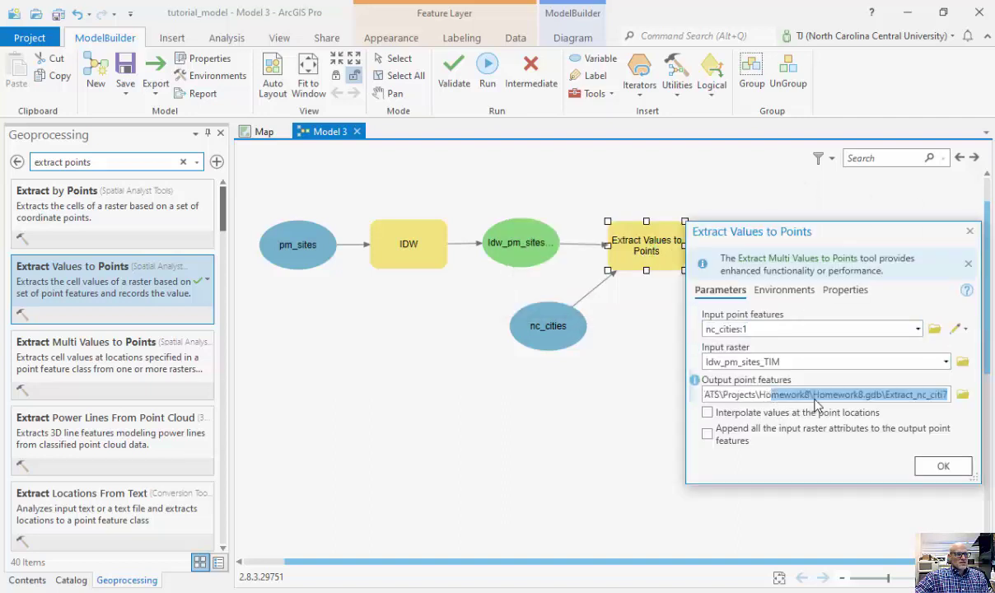
pyautogui.click(950, 400)
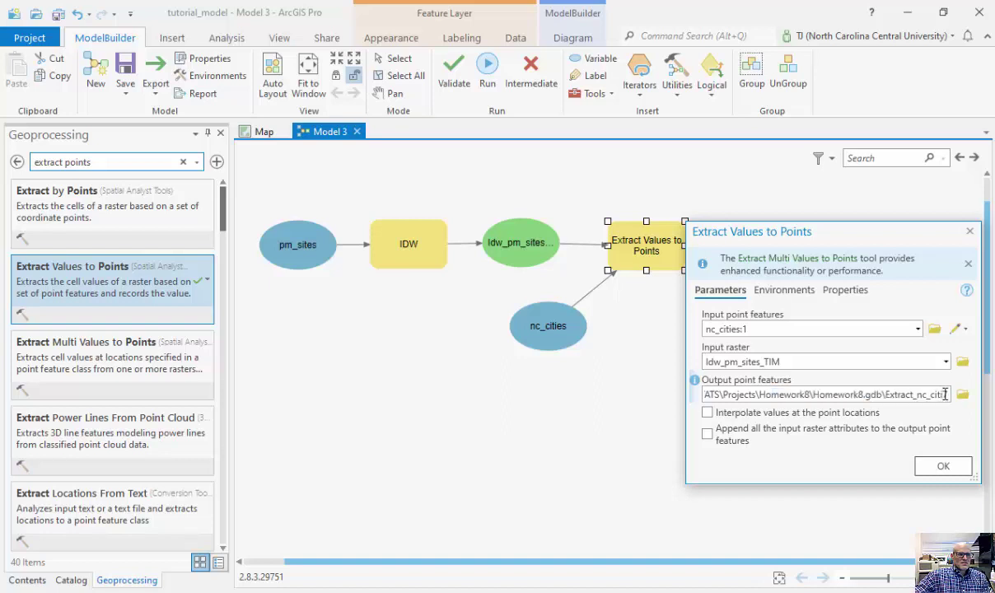
pyautogui.press('BackSpace')
pyautogui.write('TIM')
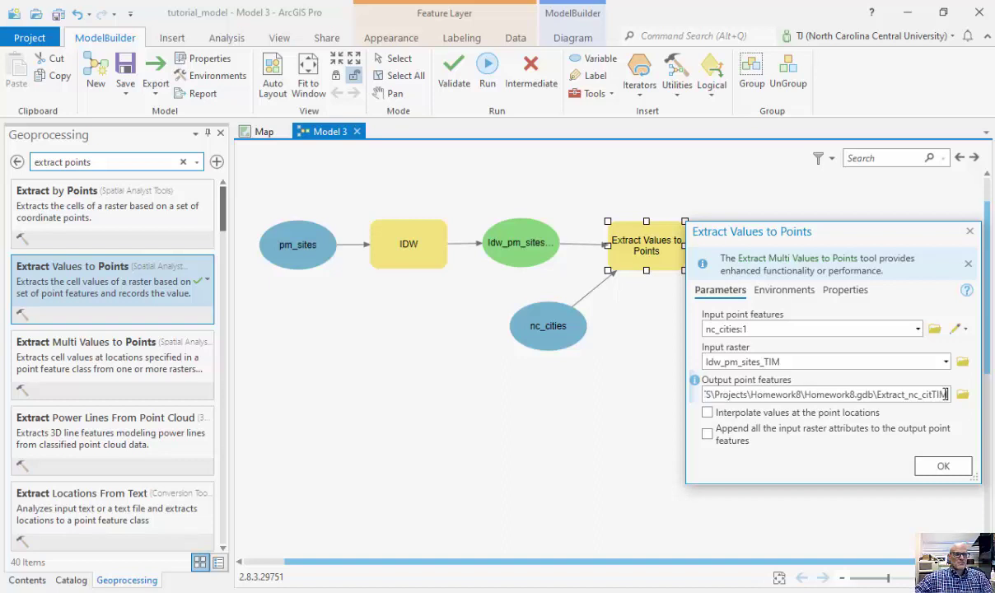
pyautogui.click(942, 468)
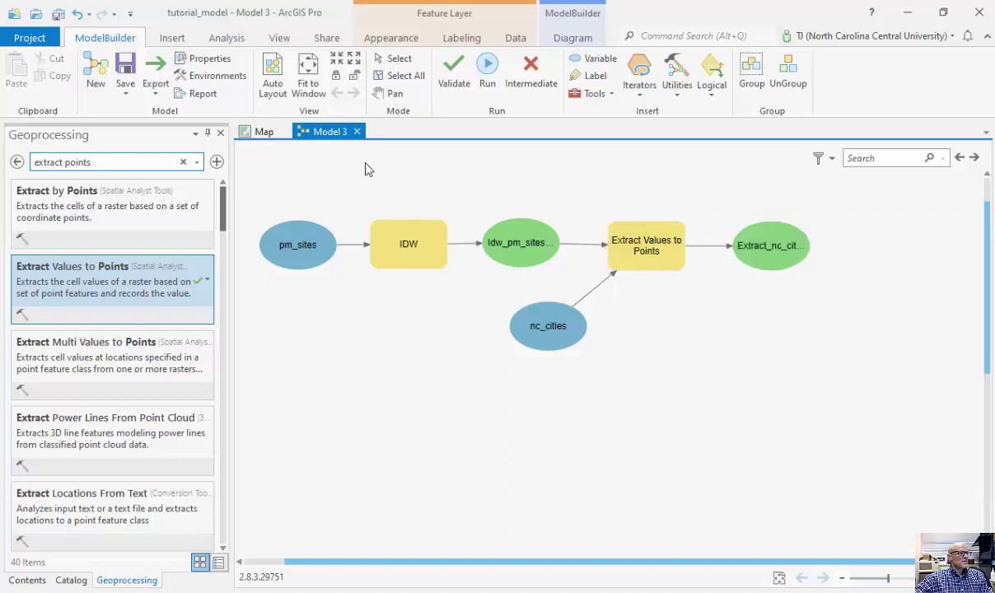
# - Validate Model 3, show the Contents pane, browse the Logical and Iterators menus, and validate again
pyautogui.click(445, 82)
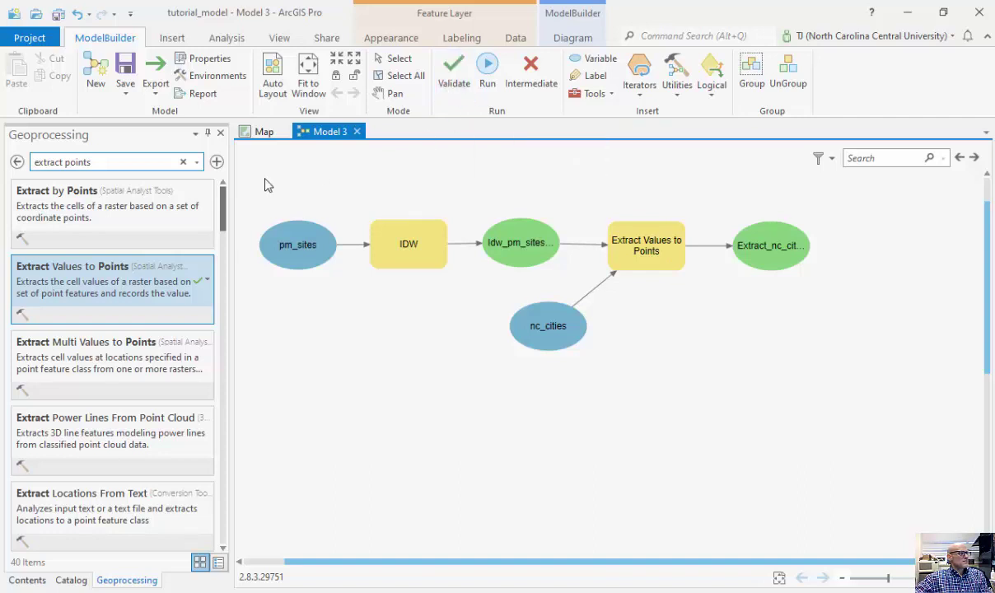
pyautogui.click(32, 580)
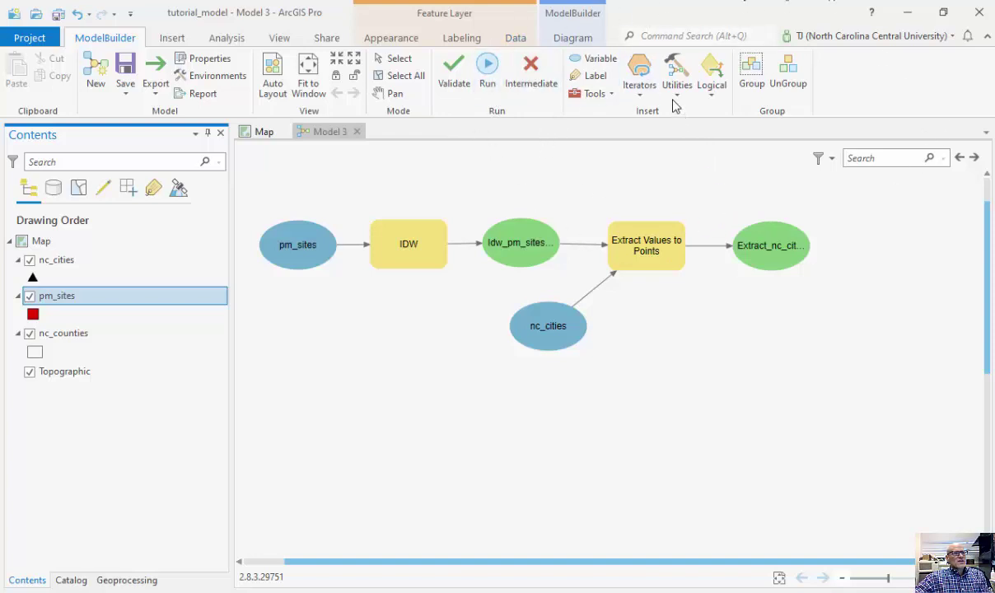
pyautogui.click(712, 97)
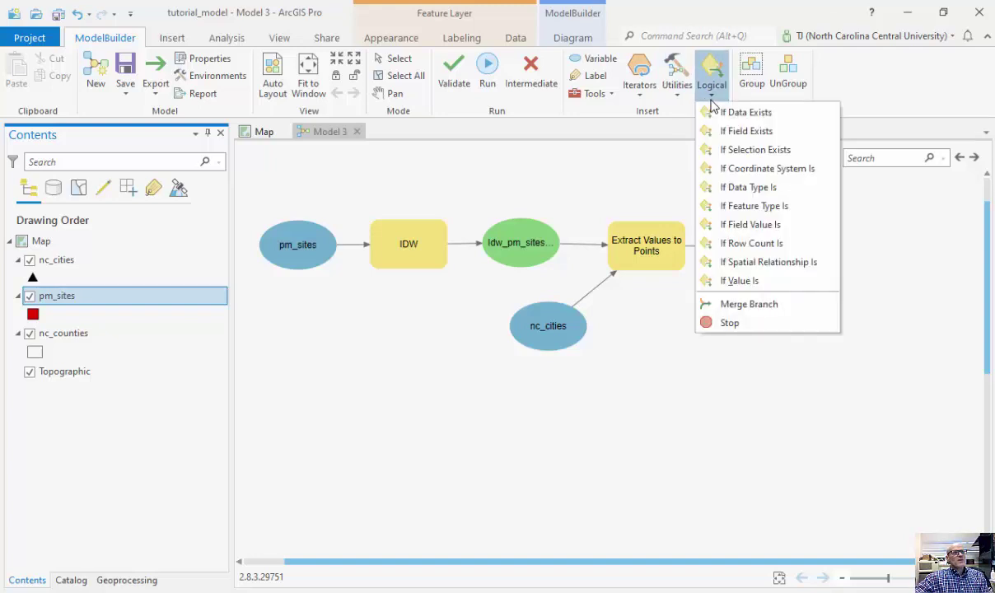
pyautogui.click(645, 99)
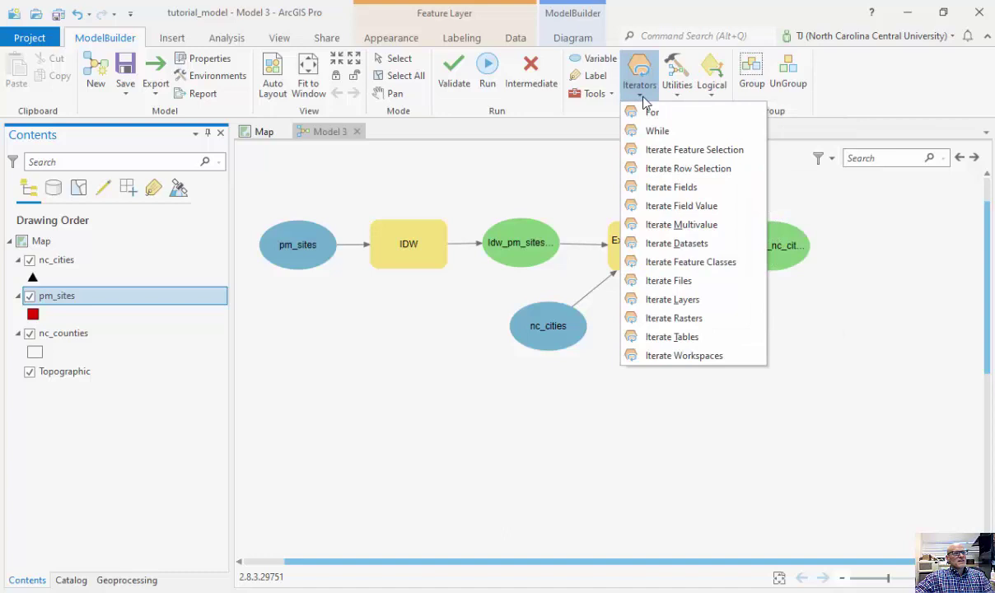
pyautogui.click(575, 135)
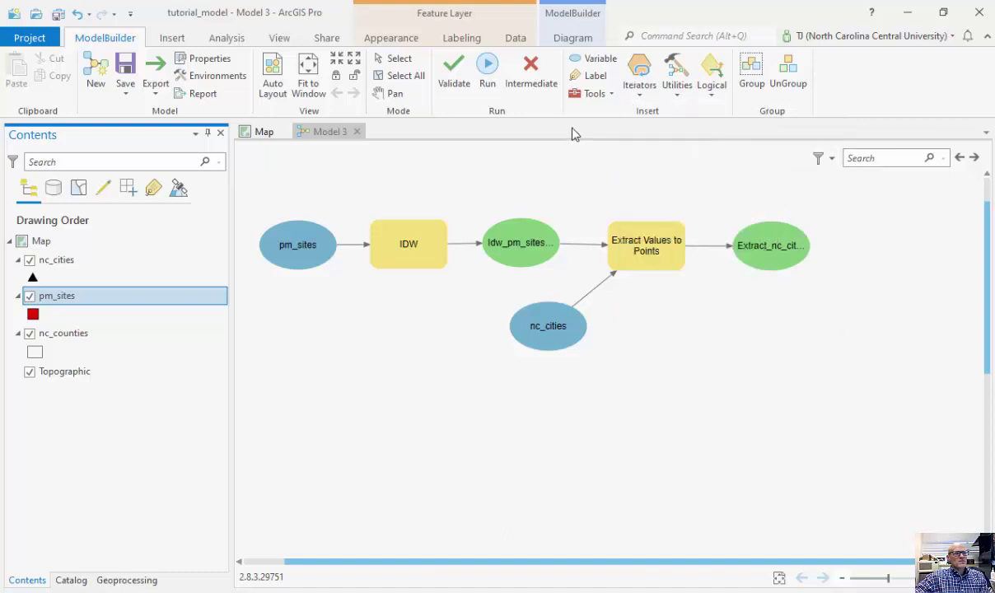
pyautogui.click(452, 75)
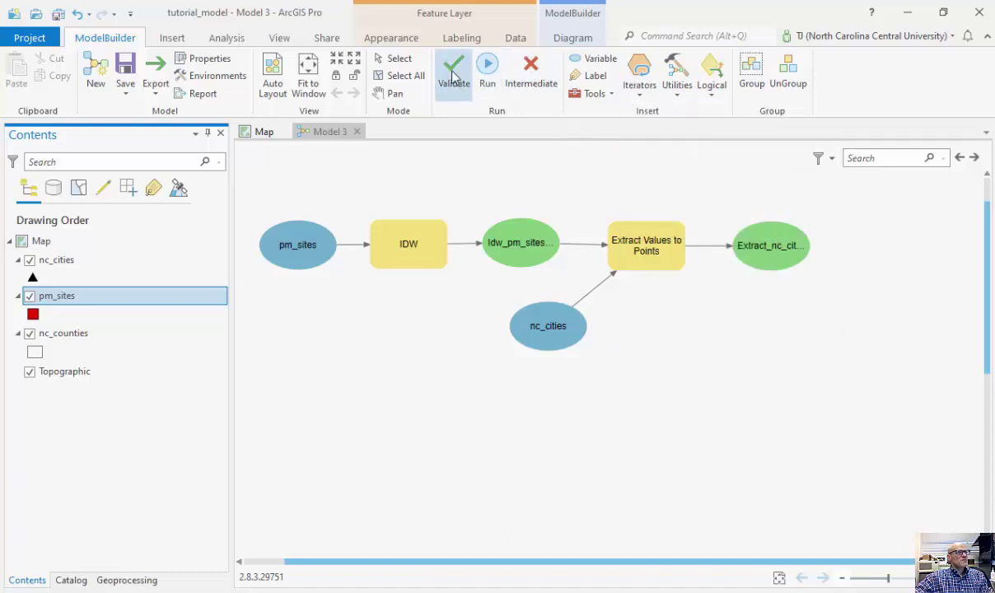
pyautogui.click(487, 72)
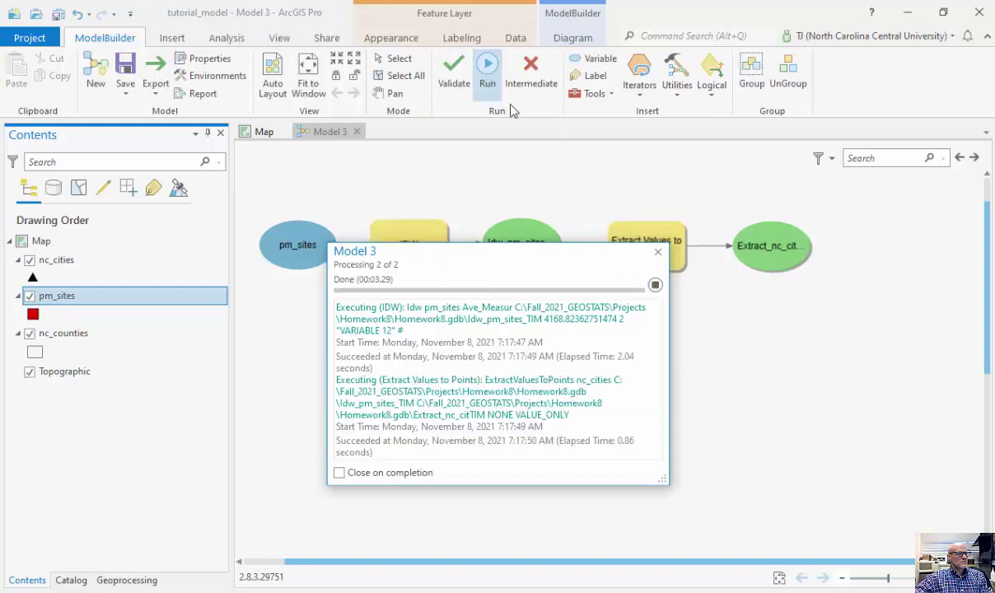
pyautogui.moveTo(566, 259); pyautogui.dragTo(560, 303)
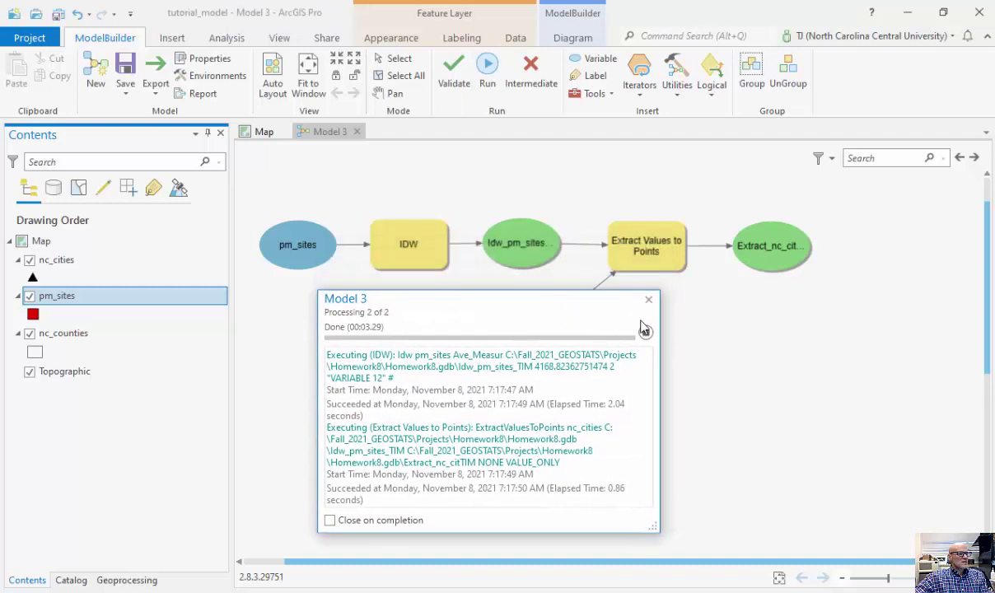
pyautogui.click(651, 296)
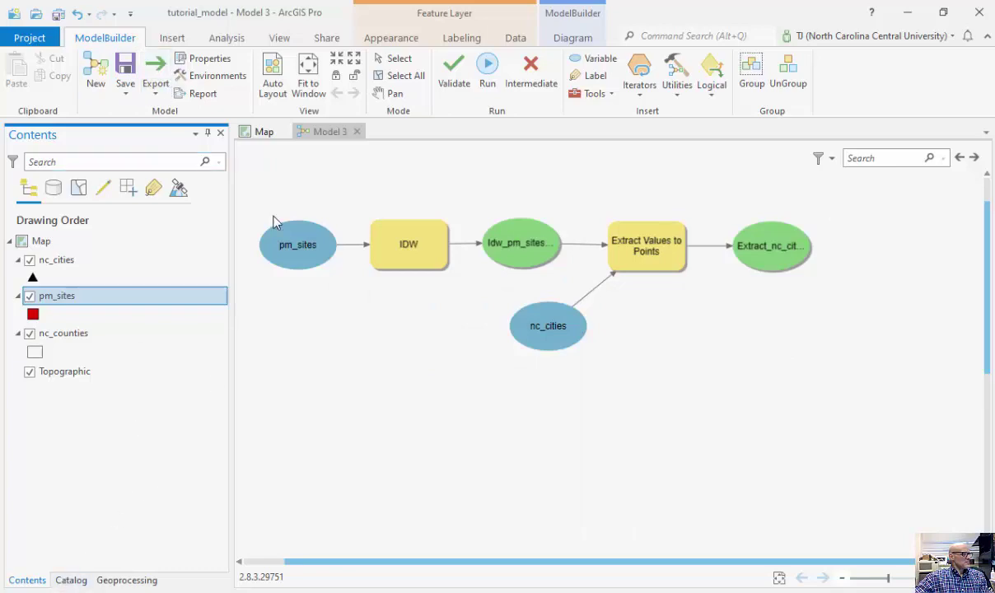
# - Through Map > Add Data, add Idw_pm_sites5 and Extract_nc_citTIM from Homework8.gdb to the map
pyautogui.click(263, 136)
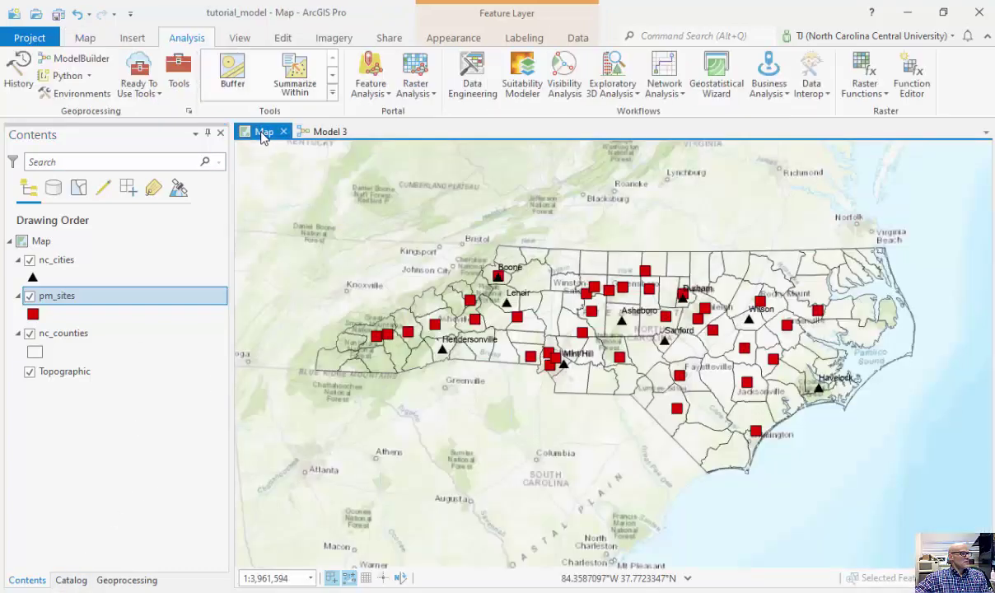
pyautogui.click(86, 38)
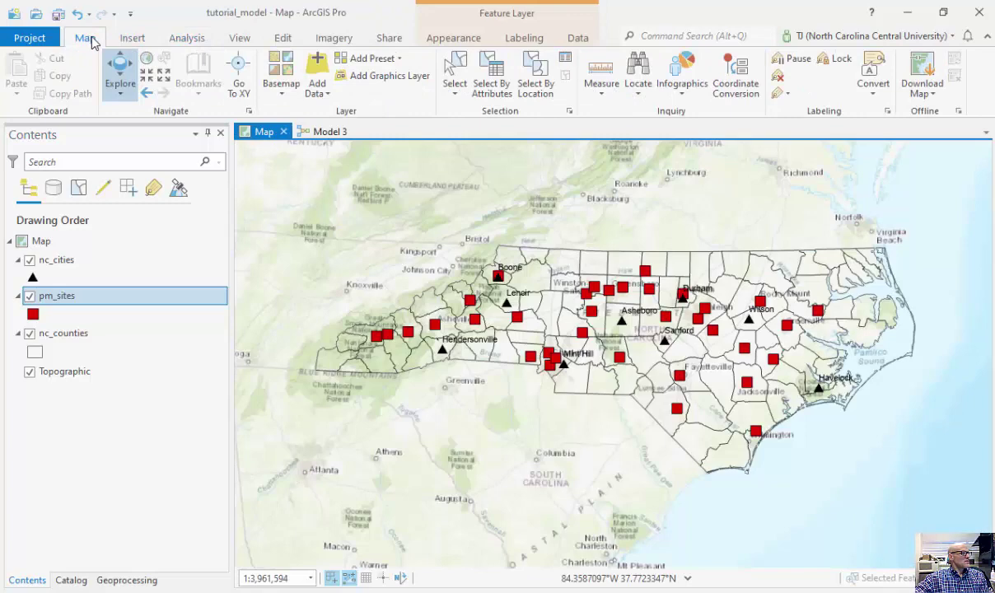
pyautogui.click(316, 89)
pyautogui.click(340, 123)
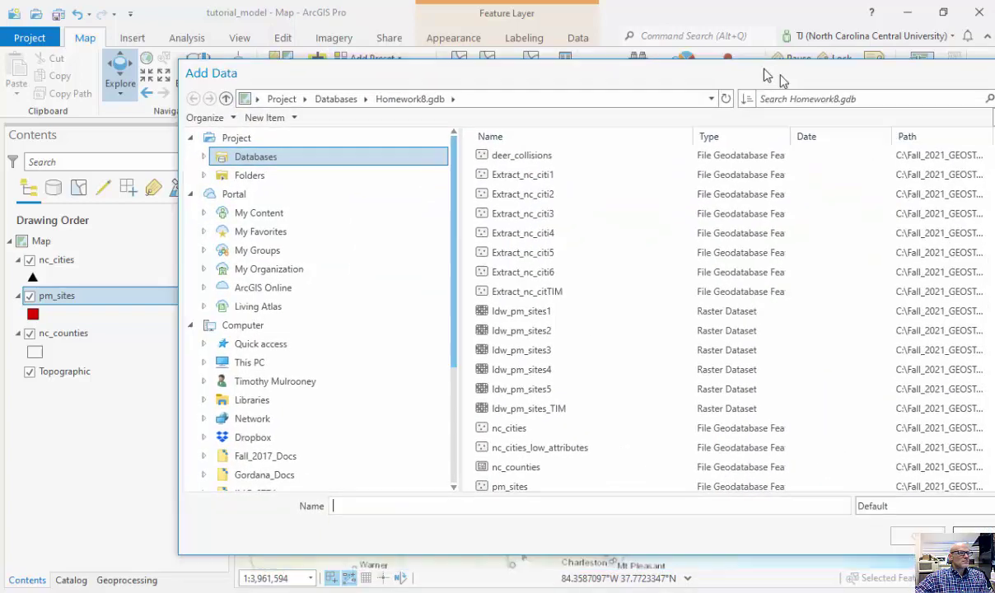
pyautogui.click(494, 369)
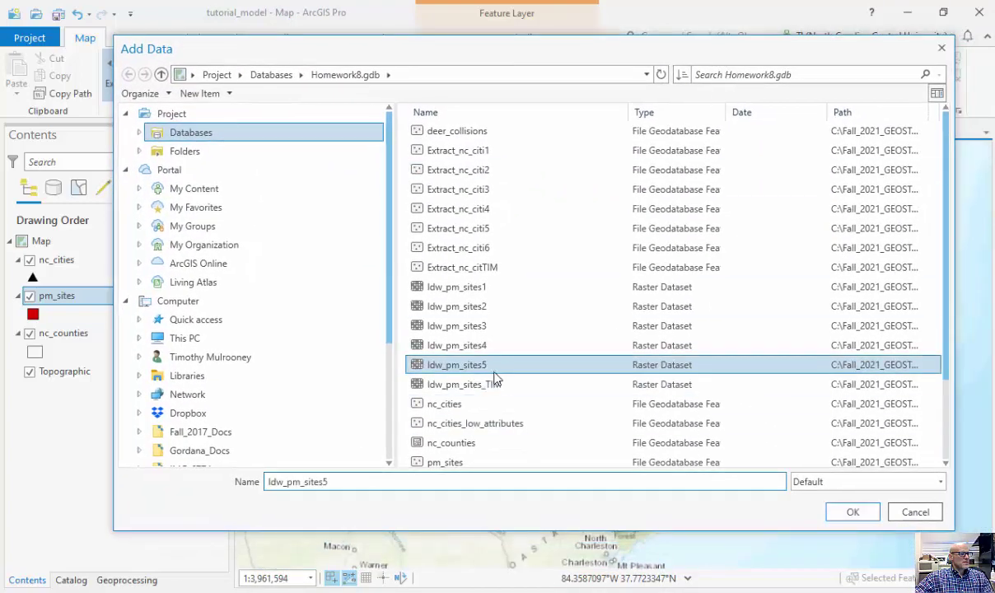
pyautogui.keyDown('ctrl'); pyautogui.click(504, 267); pyautogui.keyUp('ctrl')
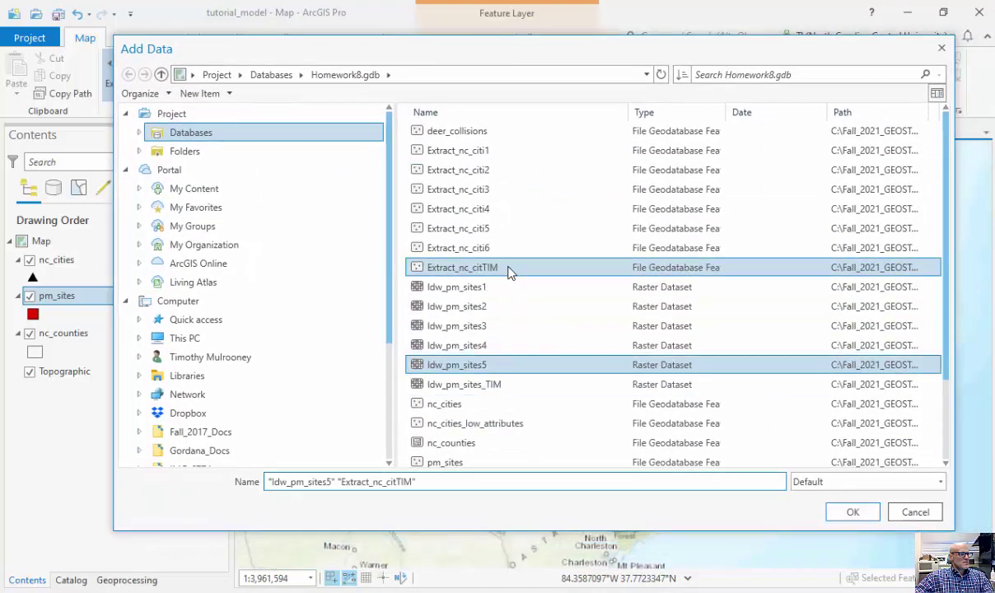
pyautogui.click(854, 512)
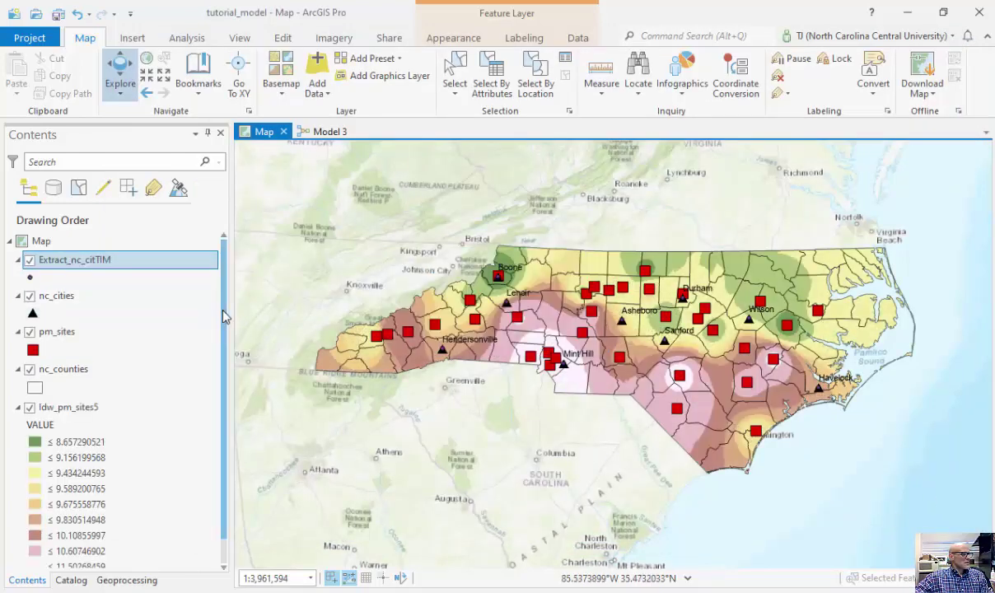
# - Hide nc_cities, pm_sites and nc_counties, leaving Extract_nc_citTIM points visible over Idw_pm_sites5
pyautogui.click(30, 260)
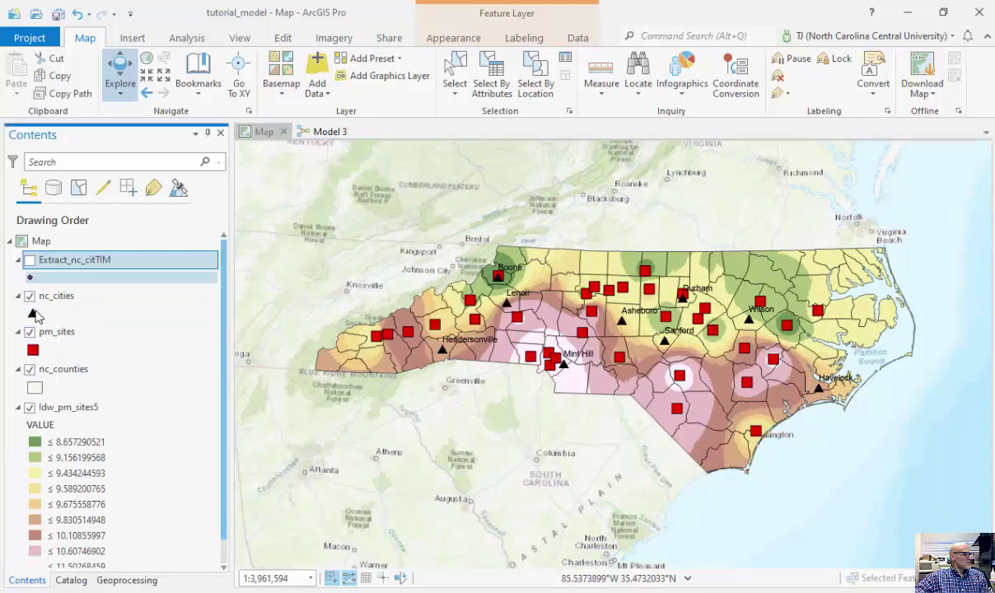
pyautogui.click(30, 296)
pyautogui.click(30, 333)
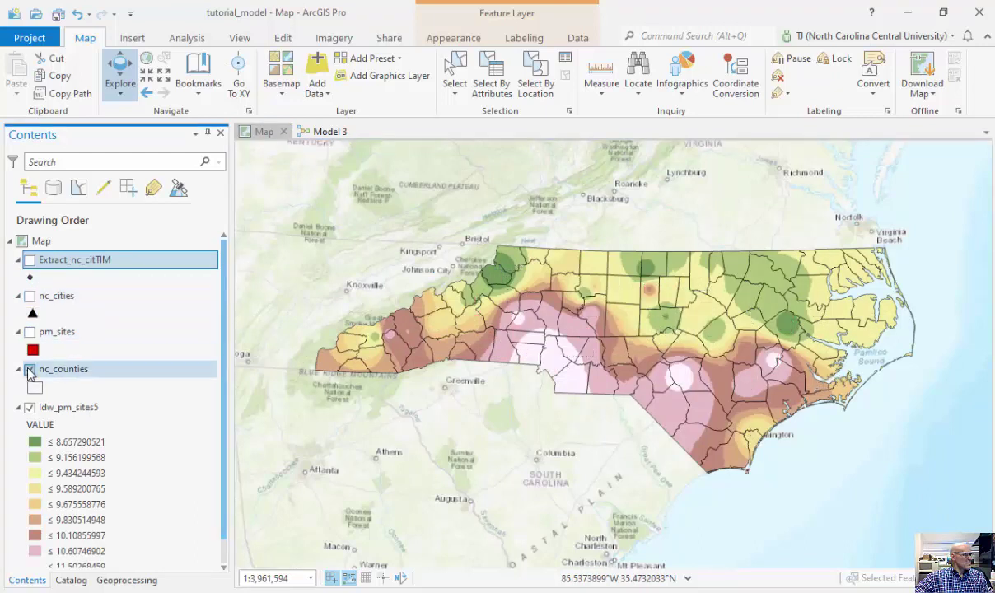
pyautogui.click(30, 369)
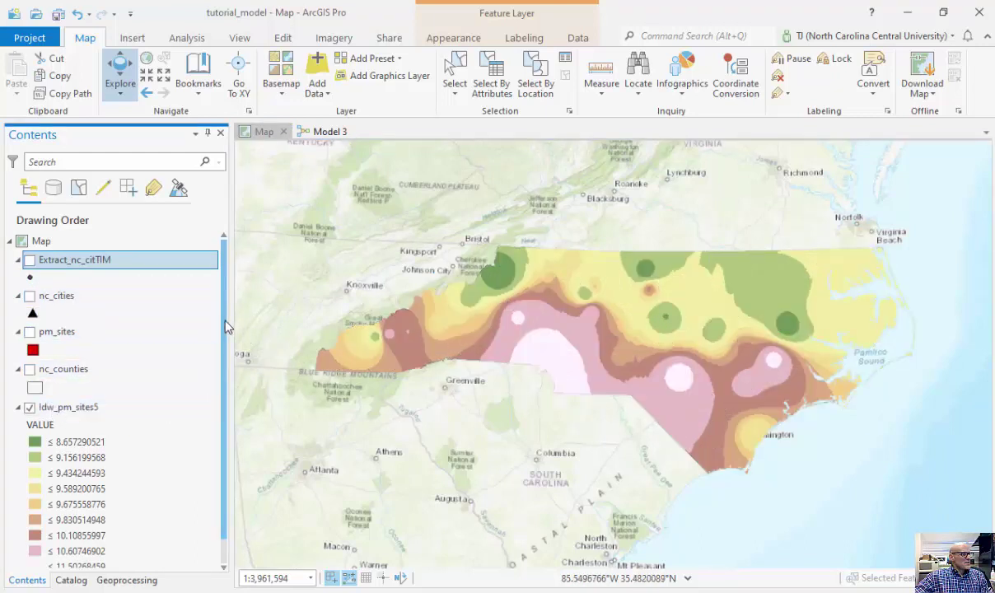
pyautogui.scroll(-1, 221, 330)
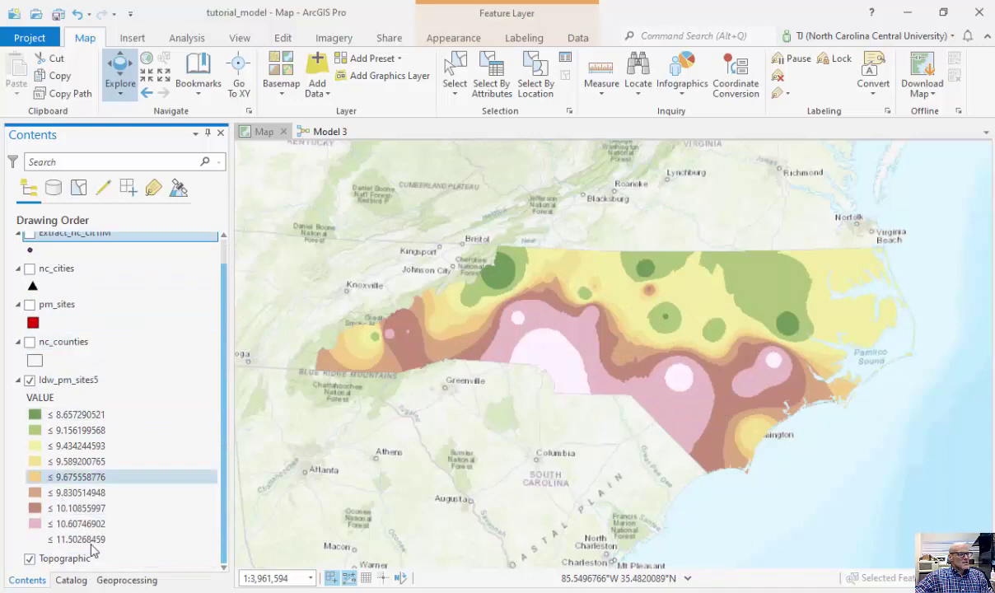
pyautogui.click(30, 305)
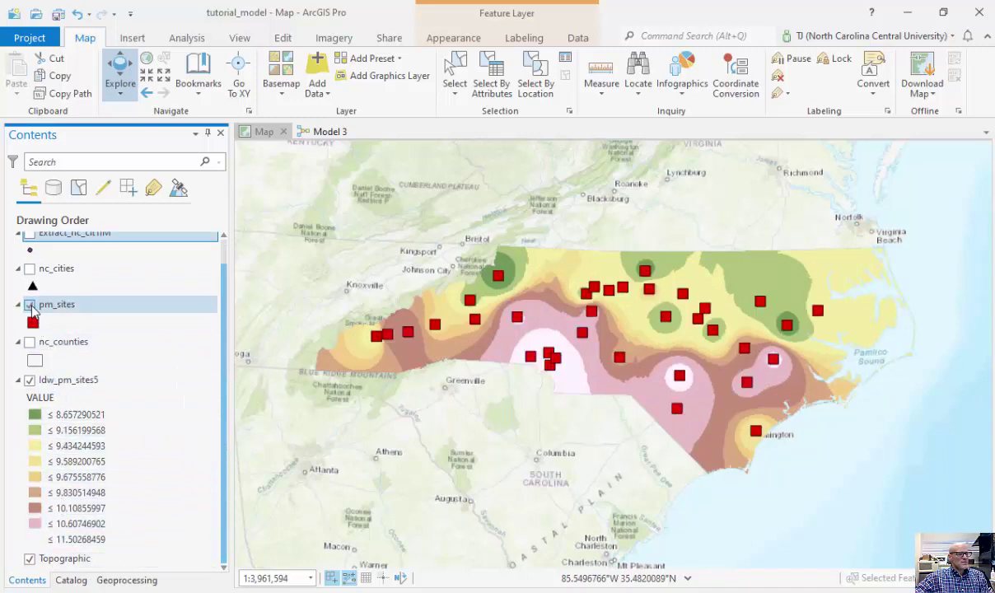
pyautogui.click(30, 305)
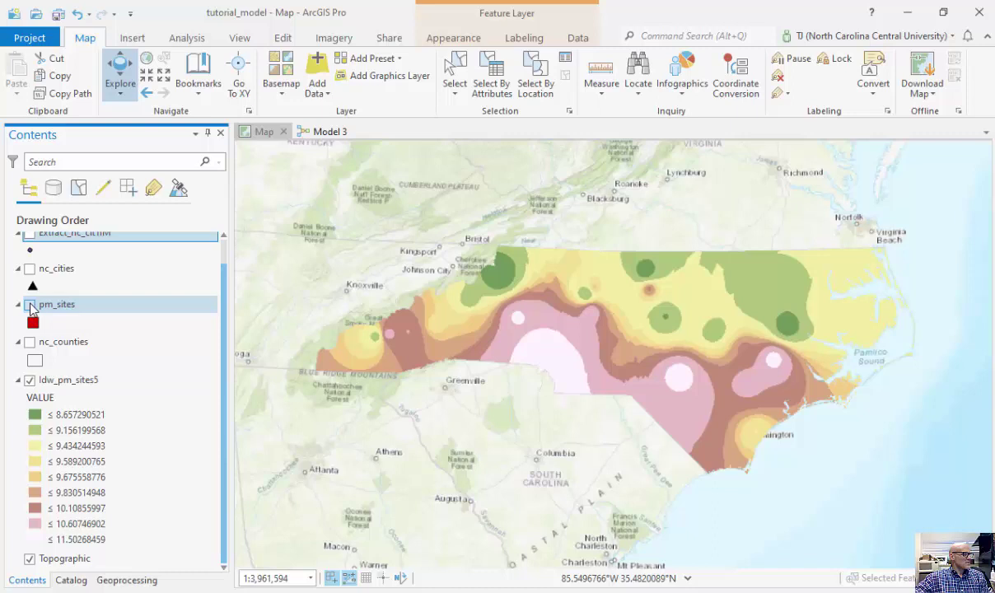
pyautogui.scroll(2, 224, 305)
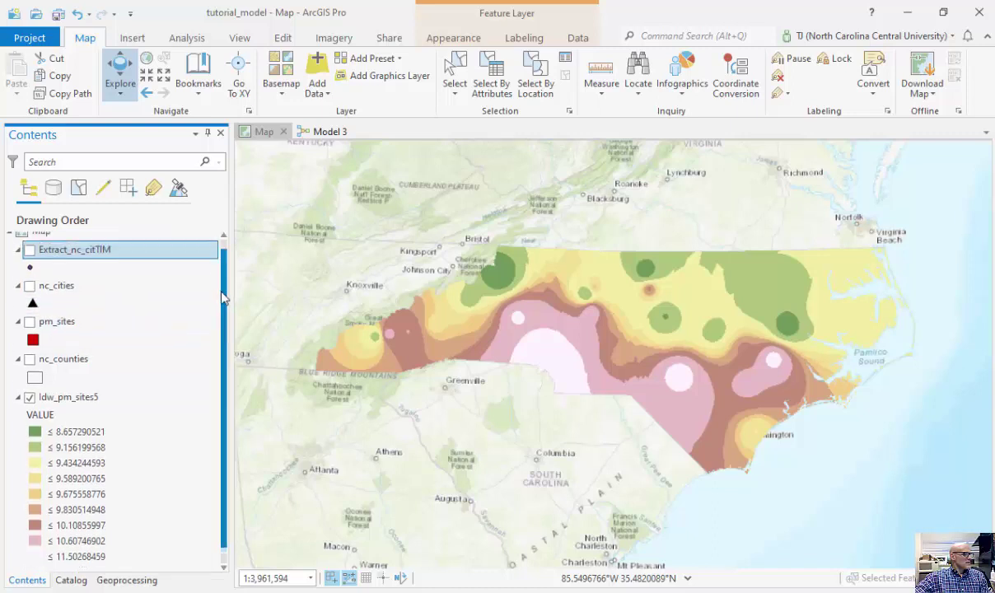
pyautogui.click(29, 261)
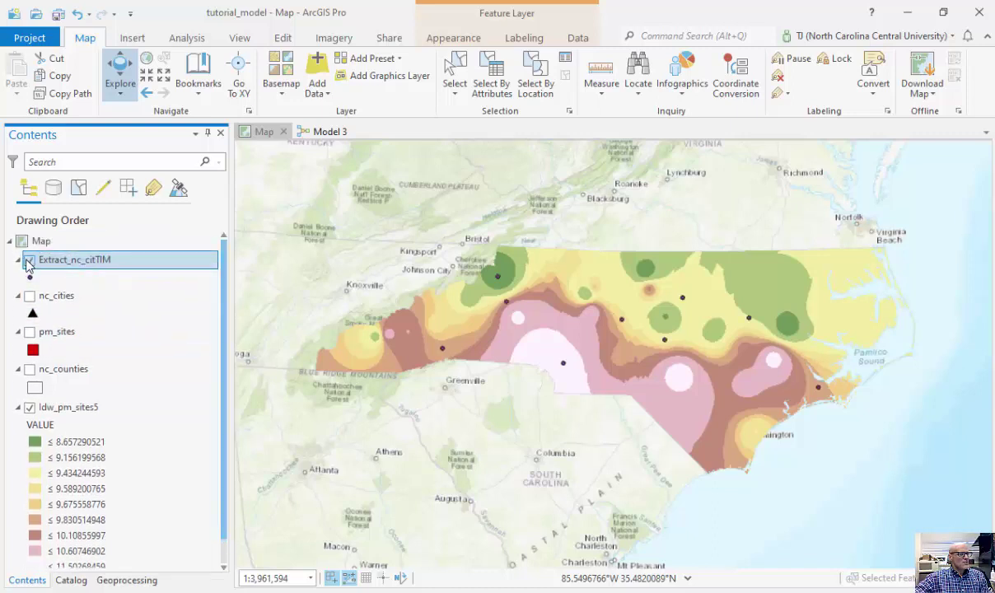
# - Open the Extract_nc_citTIM attribute table to check each city's RASTERVALU, then close it
pyautogui.rightClick(77, 268)
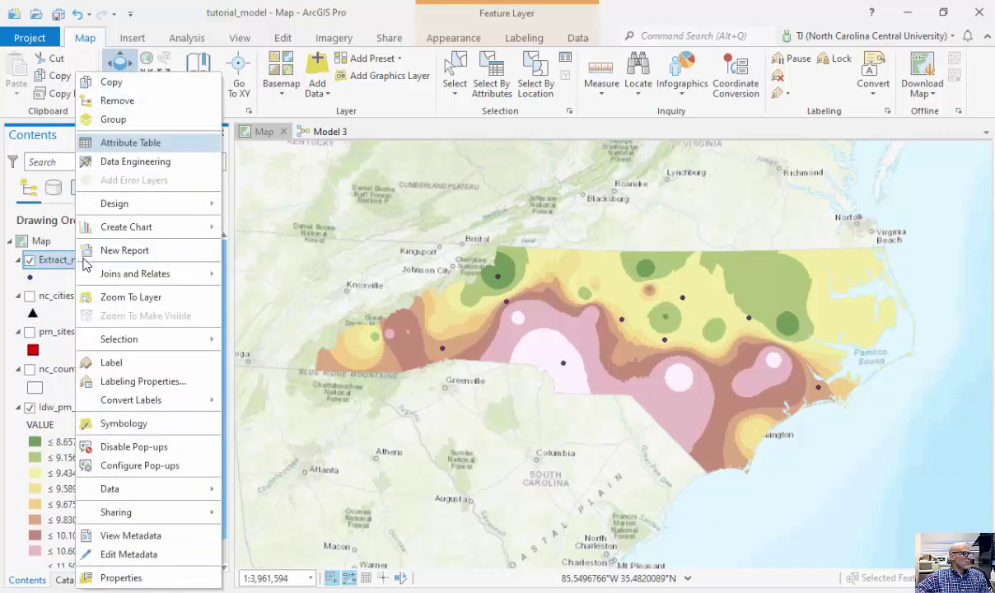
pyautogui.click(131, 143)
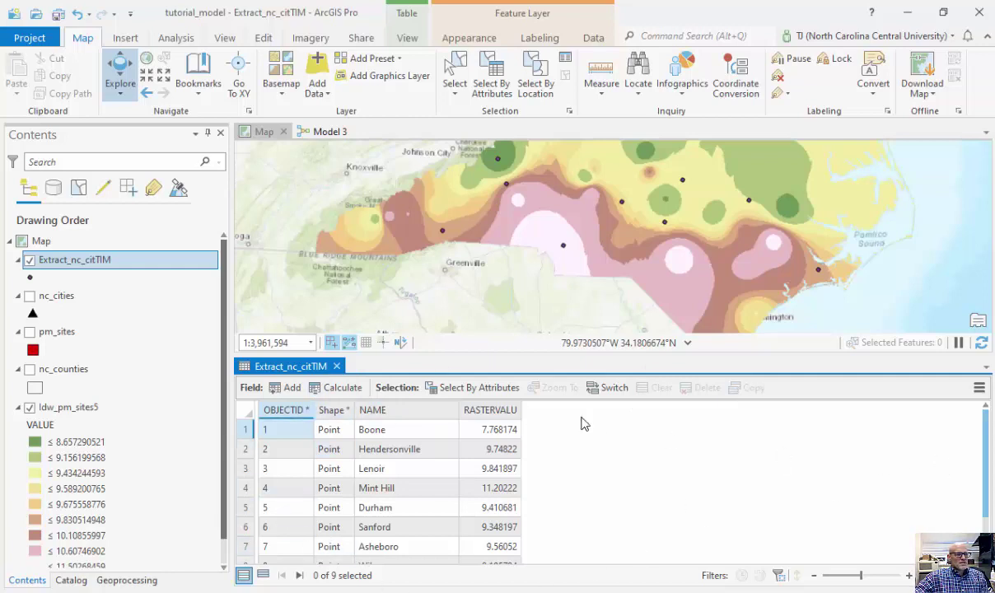
pyautogui.click(337, 368)
# - Copy the whole IDW chain and paste it as a (2) row below the original, checking Idw_pm_sites (2)
pyautogui.click(327, 134)
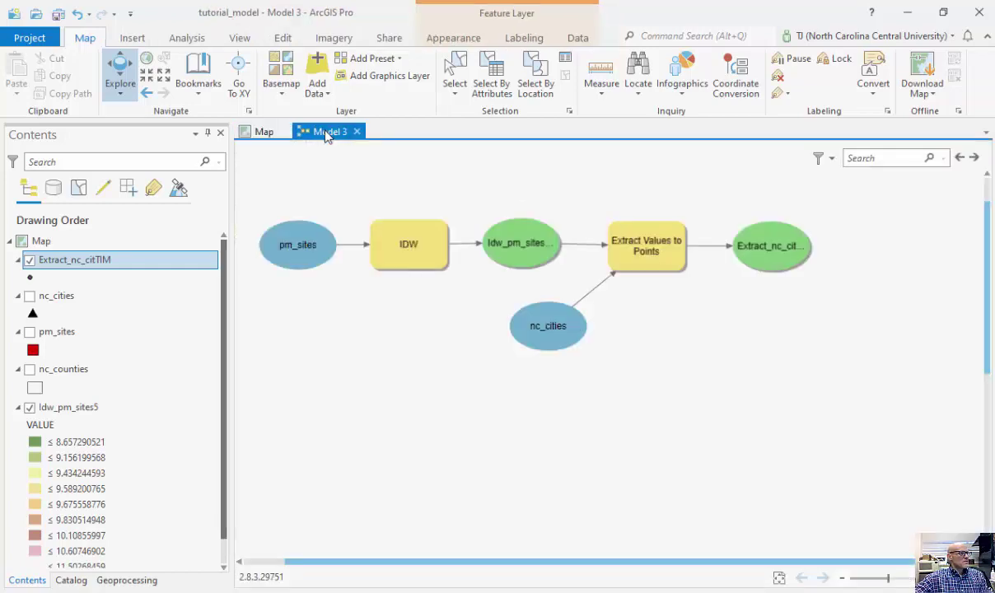
pyautogui.moveTo(244, 196); pyautogui.dragTo(864, 393)
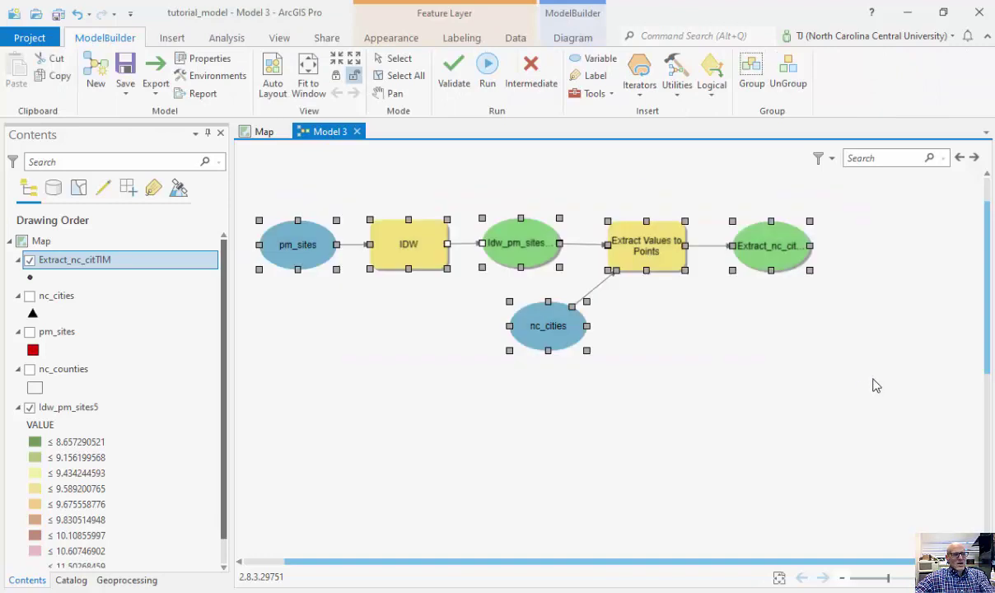
pyautogui.hotkey('ctrl', 'c')
pyautogui.click(387, 471)
pyautogui.hotkey('ctrl', 'v')
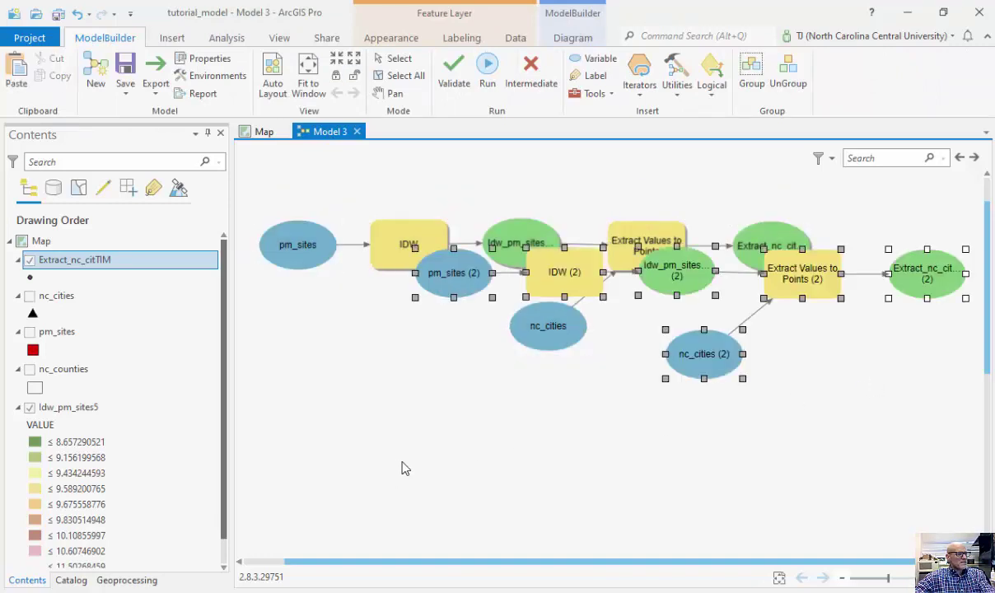
pyautogui.moveTo(583, 259); pyautogui.dragTo(435, 412)
pyautogui.click(917, 373)
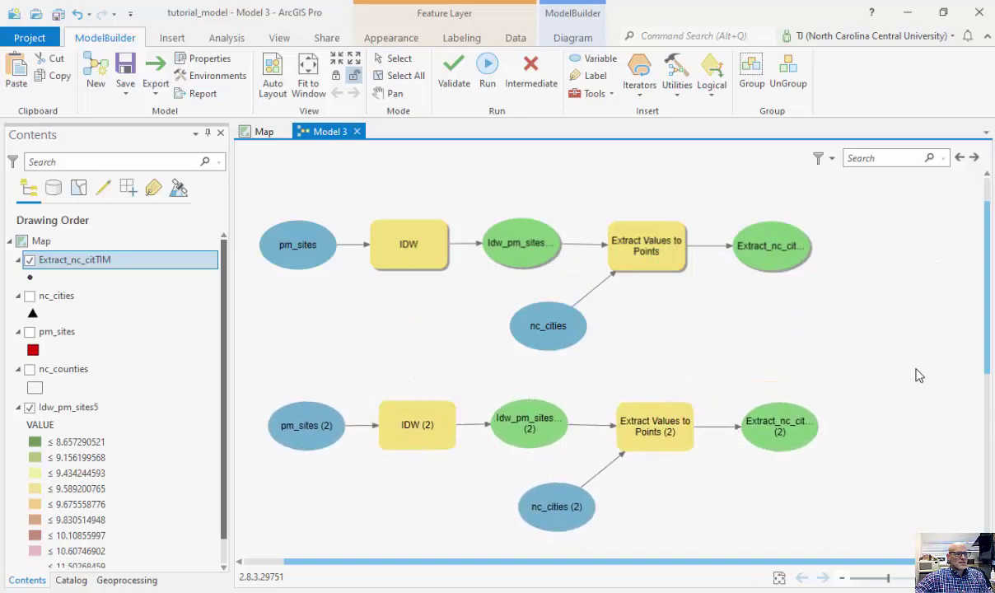
pyautogui.doubleClick(542, 425)
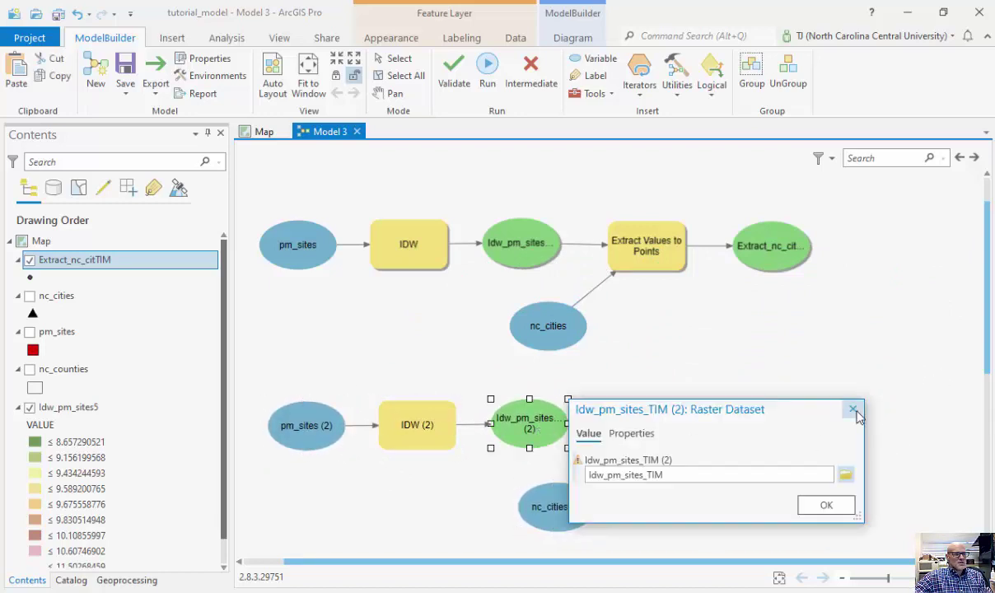
pyautogui.click(854, 410)
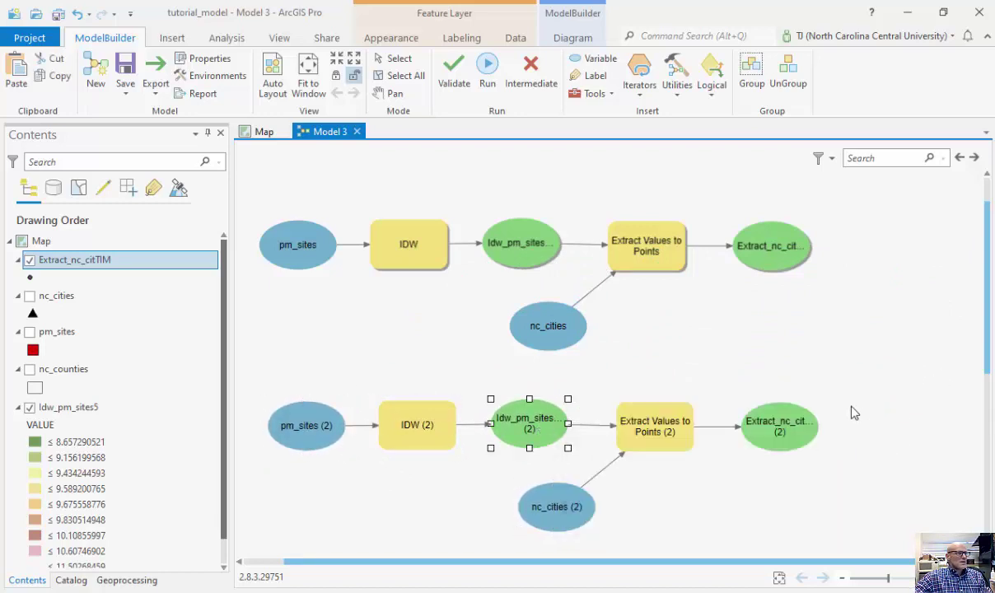
# - Show the Interpolation geoprocessing tools, glance at the Export options, and select Idw_pm_sites (2)
pyautogui.click(588, 96)
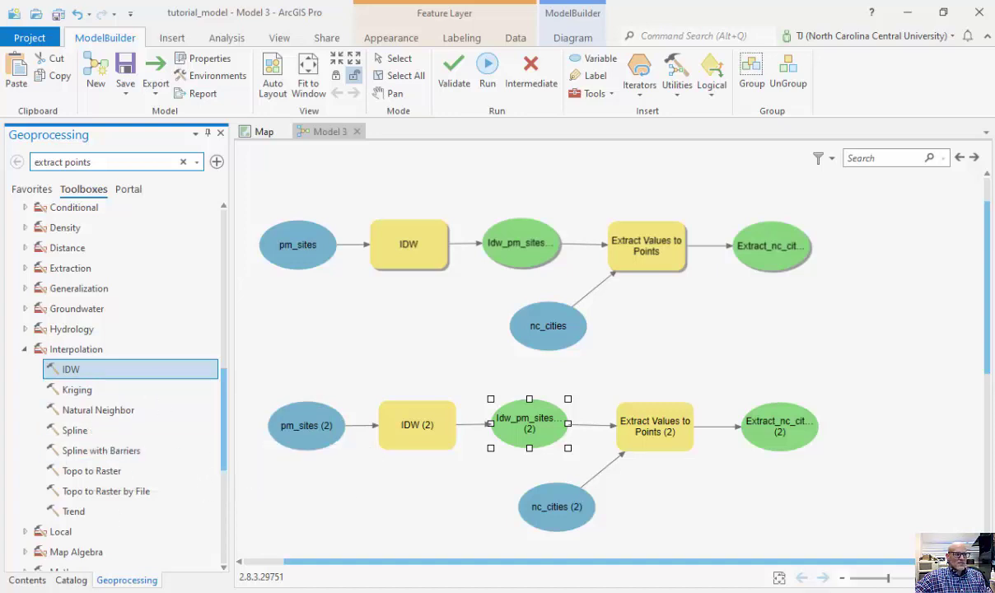
pyautogui.click(911, 353)
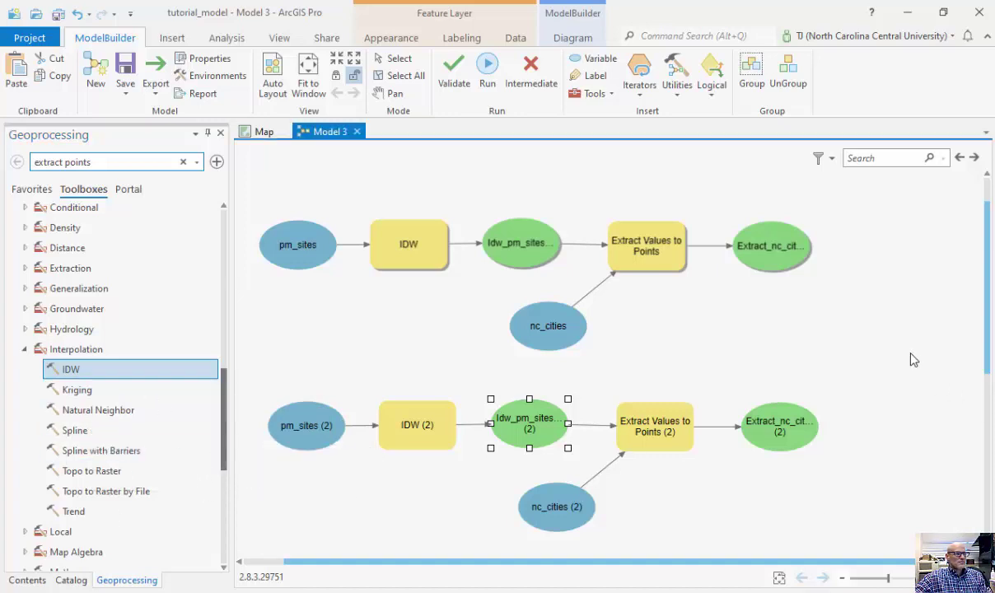
pyautogui.click(159, 98)
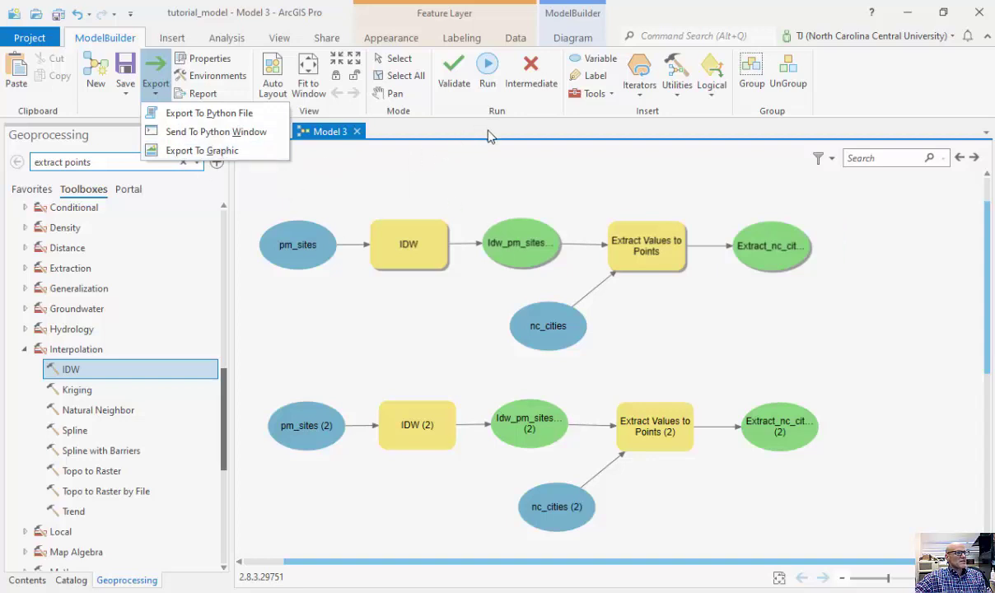
pyautogui.click(321, 143)
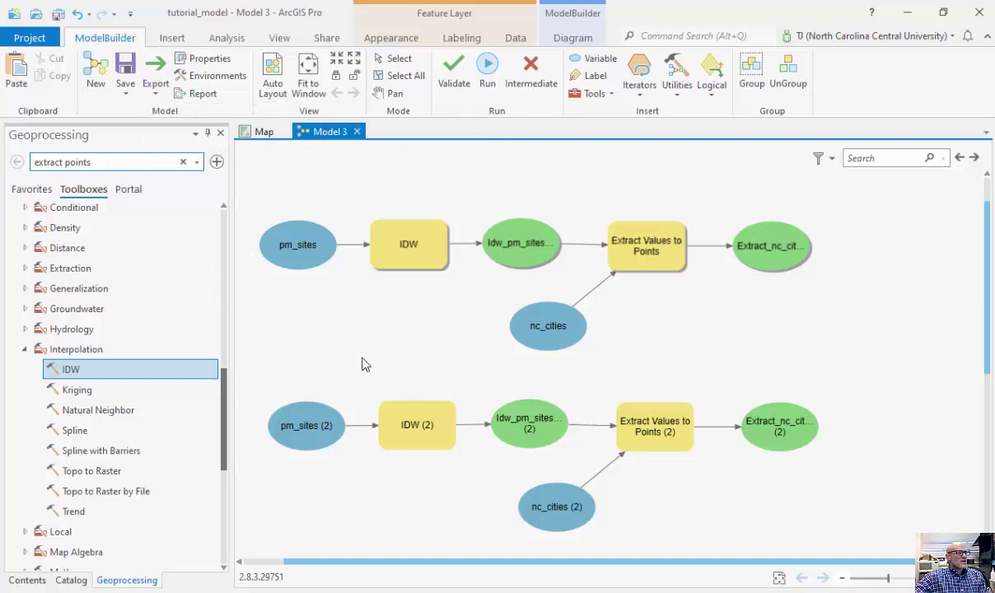
pyautogui.click(533, 429)
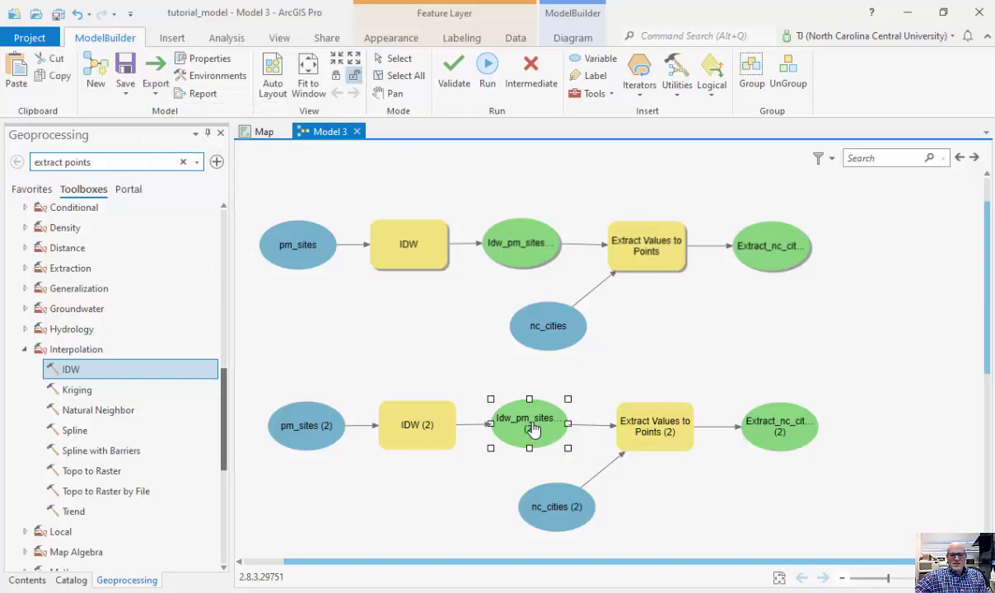
# - Delete the IDW (2) tool and its output, then drag Kriging into the lower branch
pyautogui.press('Delete')
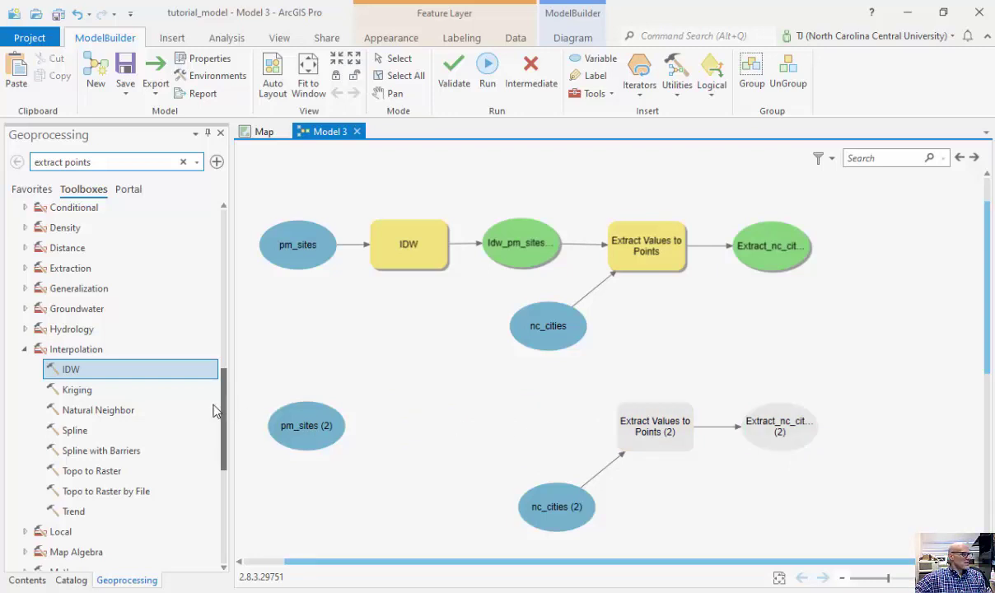
pyautogui.doubleClick(77, 390)
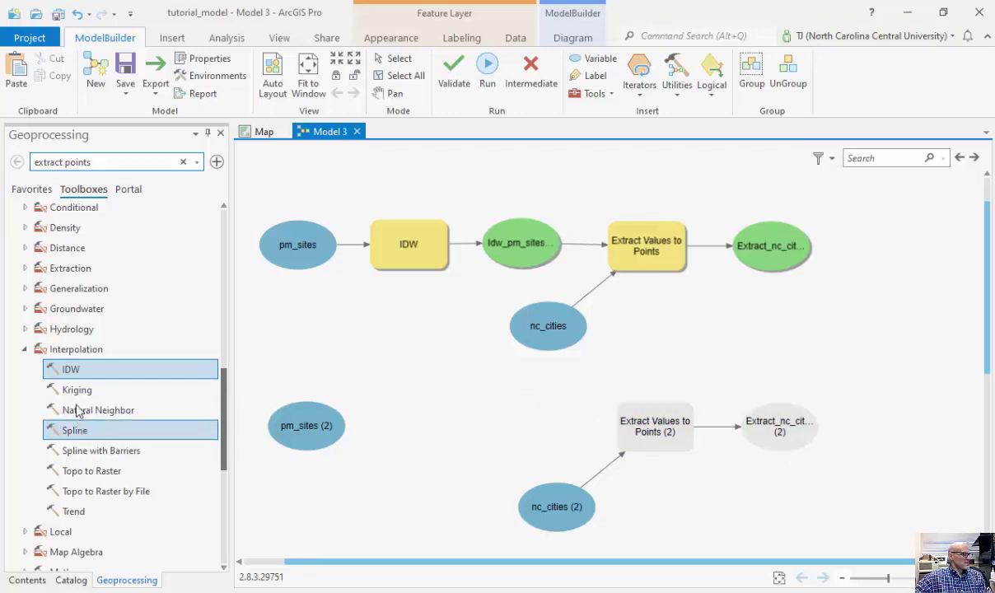
pyautogui.click(70, 581)
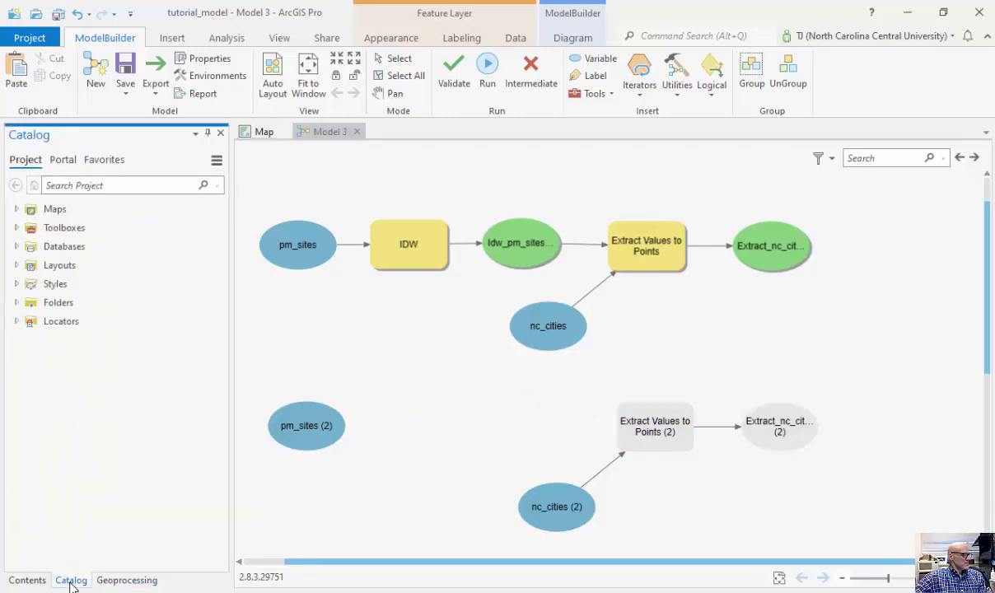
pyautogui.click(29, 581)
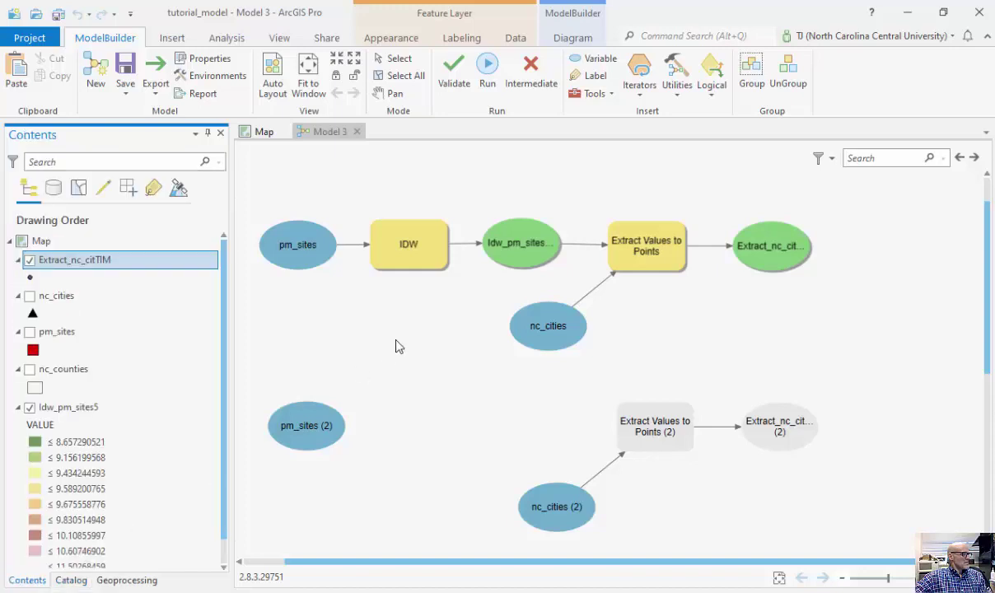
pyautogui.click(595, 93)
pyautogui.moveTo(64, 386); pyautogui.dragTo(415, 424)
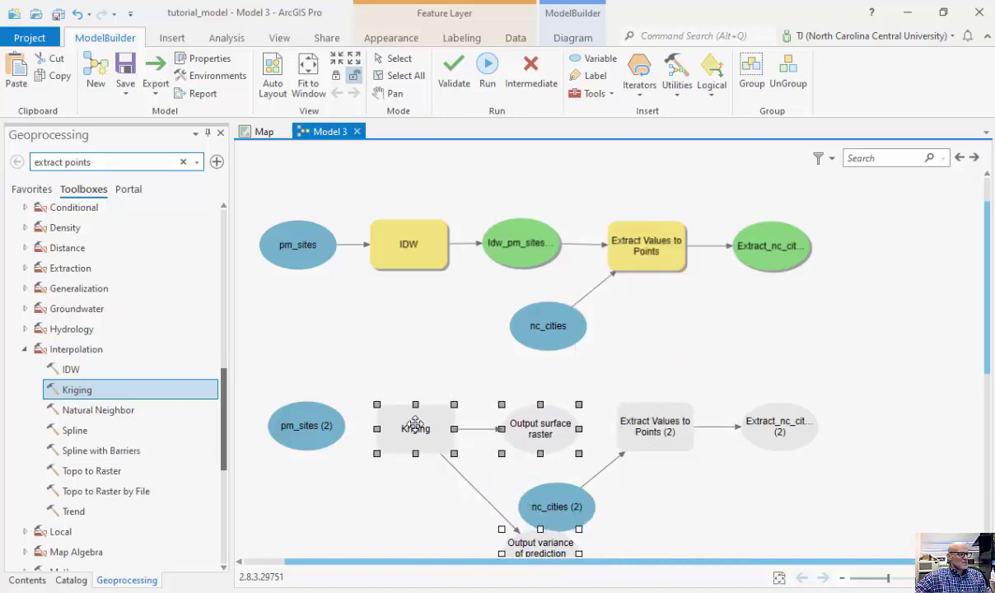
# - Set the Kriging tool's input point features to pm_sites
pyautogui.doubleClick(415, 425)
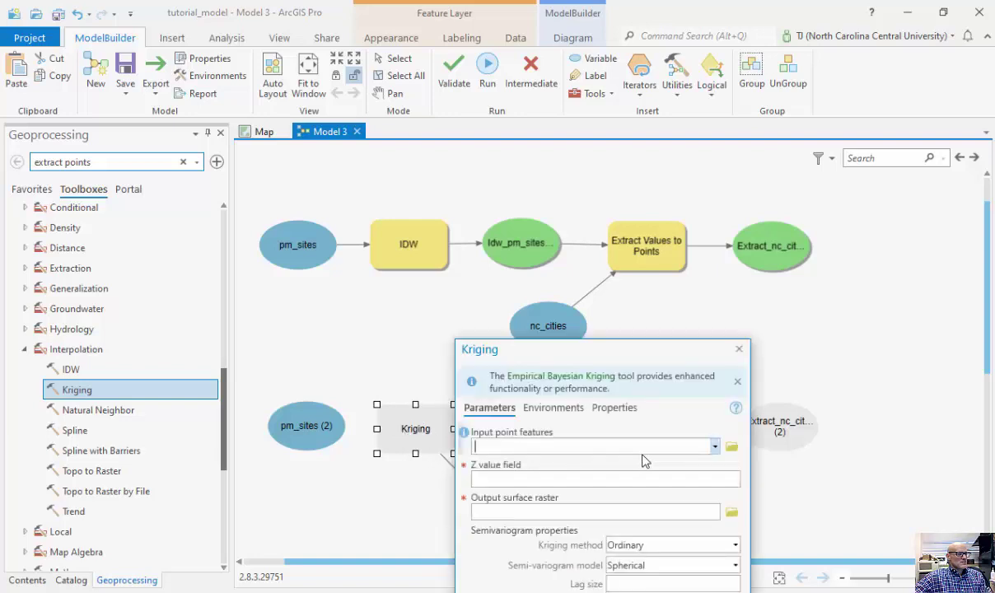
pyautogui.click(715, 446)
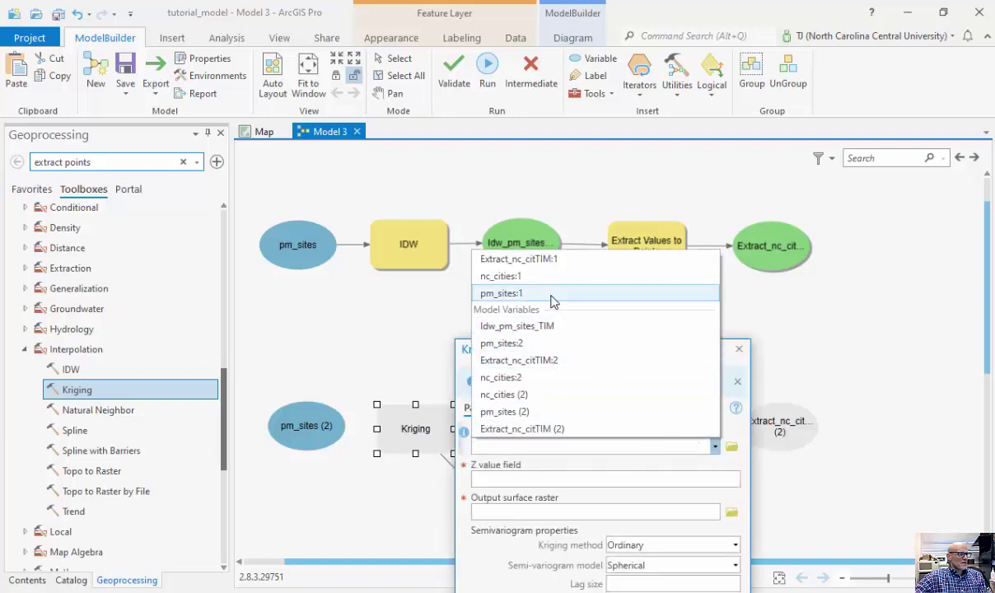
pyautogui.click(511, 293)
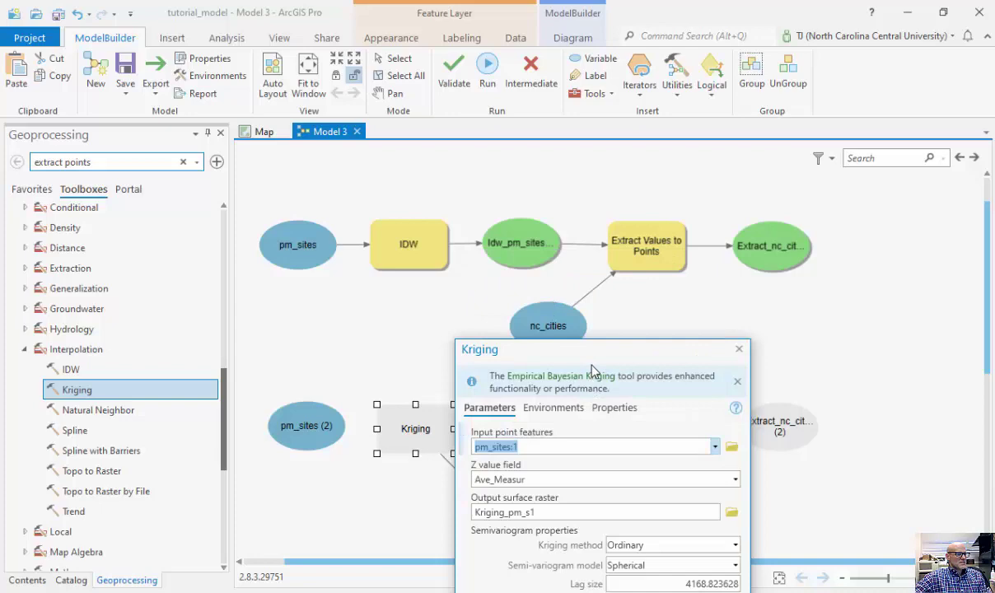
pyautogui.moveTo(564, 473); pyautogui.dragTo(410, 155)
pyautogui.moveTo(483, 150); pyautogui.dragTo(447, 59)
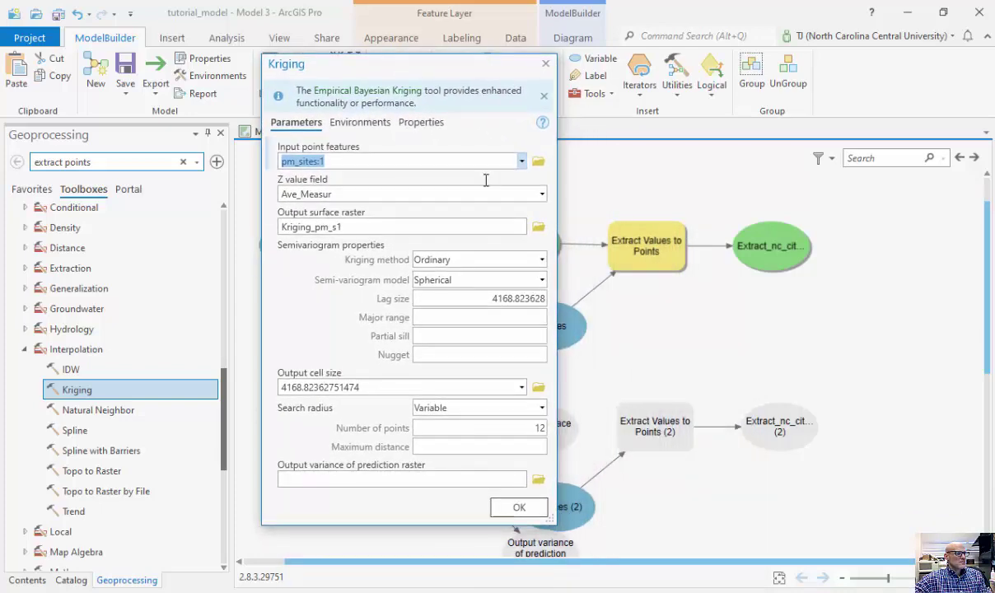
pyautogui.click(519, 507)
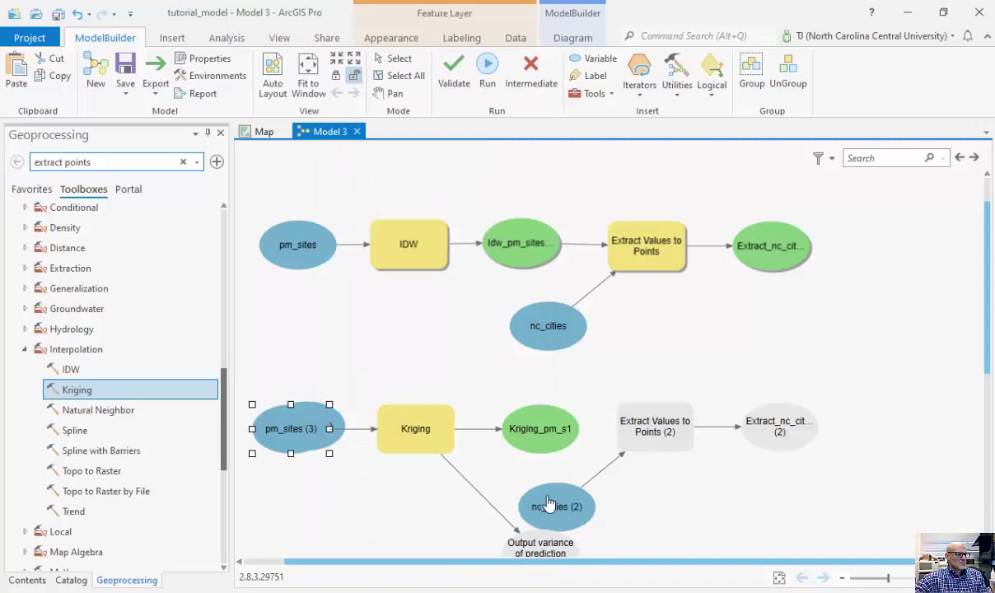
# - Set Extract Values to Points (2) to use Kriging_pm_s1 as its input raster
pyautogui.doubleClick(659, 430)
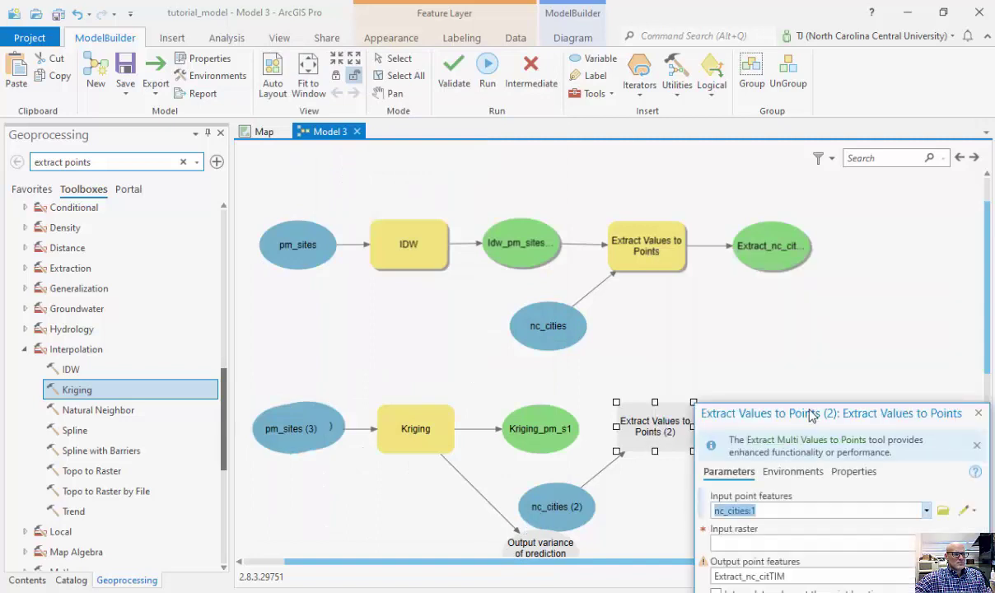
pyautogui.moveTo(812, 415); pyautogui.dragTo(683, 265)
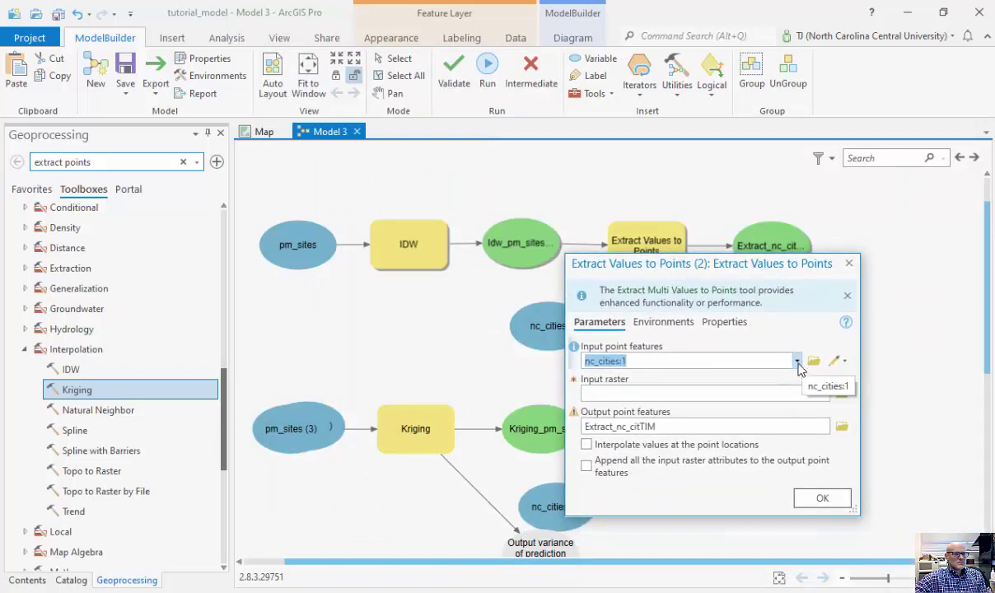
pyautogui.click(825, 395)
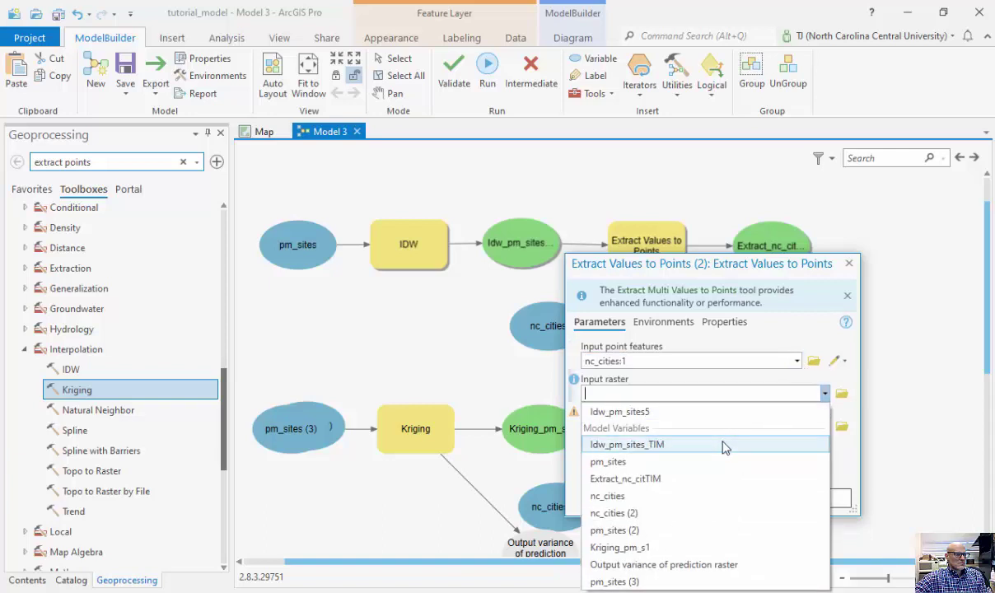
pyautogui.click(690, 548)
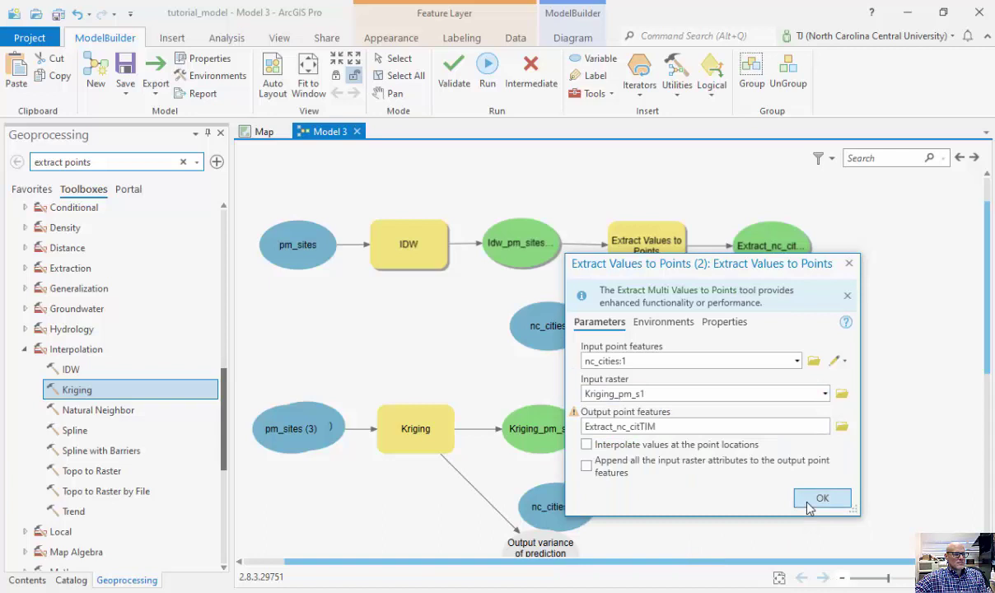
pyautogui.click(822, 497)
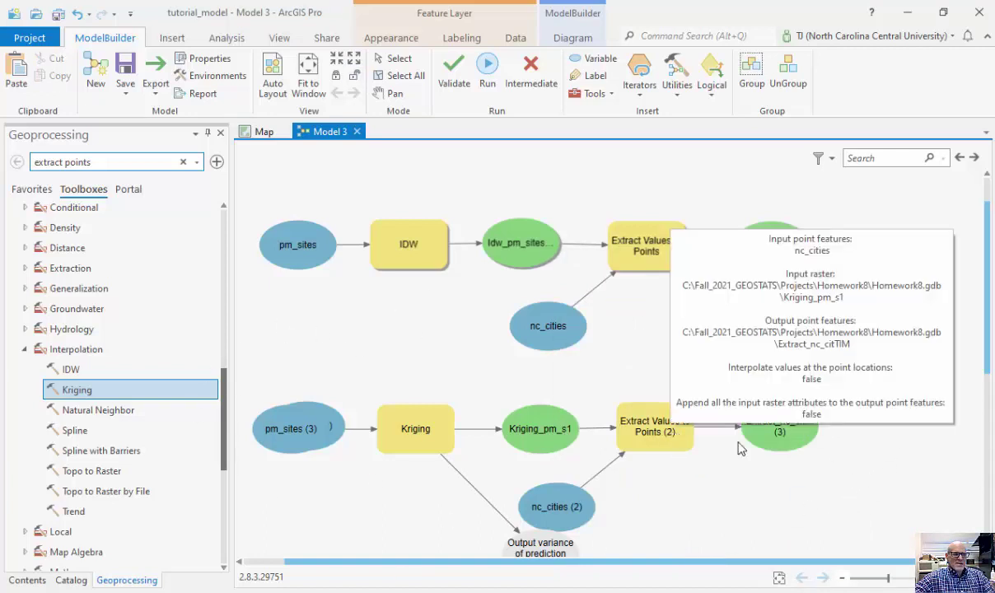
pyautogui.moveTo(988, 361); pyautogui.dragTo(975, 380)
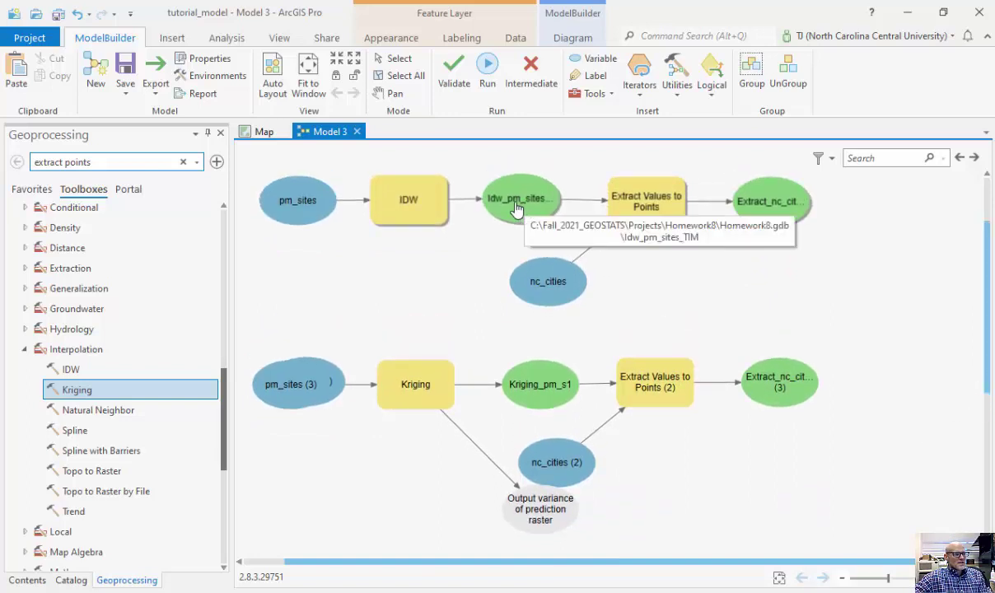
# - Reopen the Extract_nc_citTIM attribute table to review RASTERVALU, then return to Model 3
pyautogui.click(28, 580)
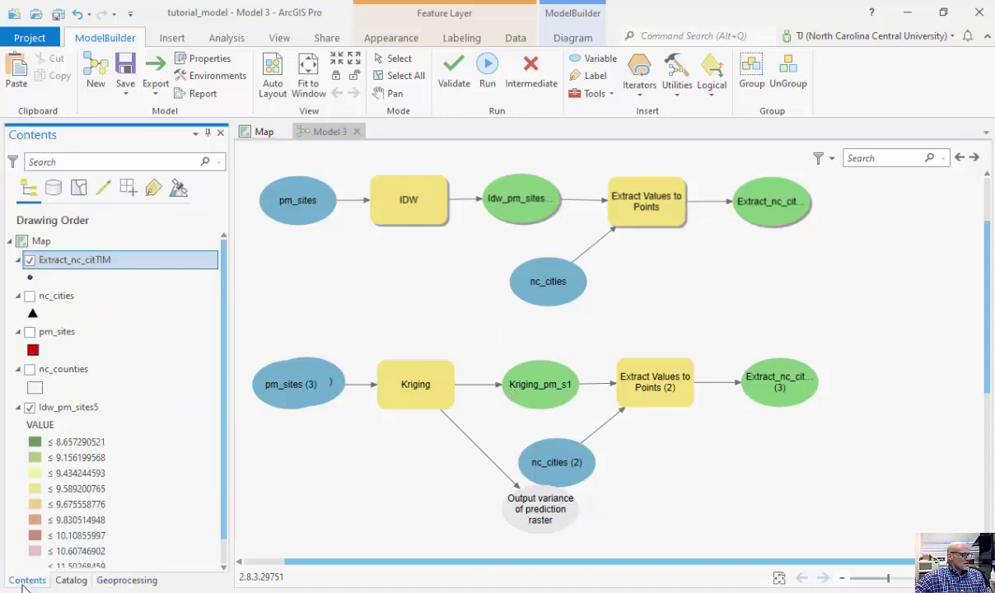
pyautogui.rightClick(120, 269)
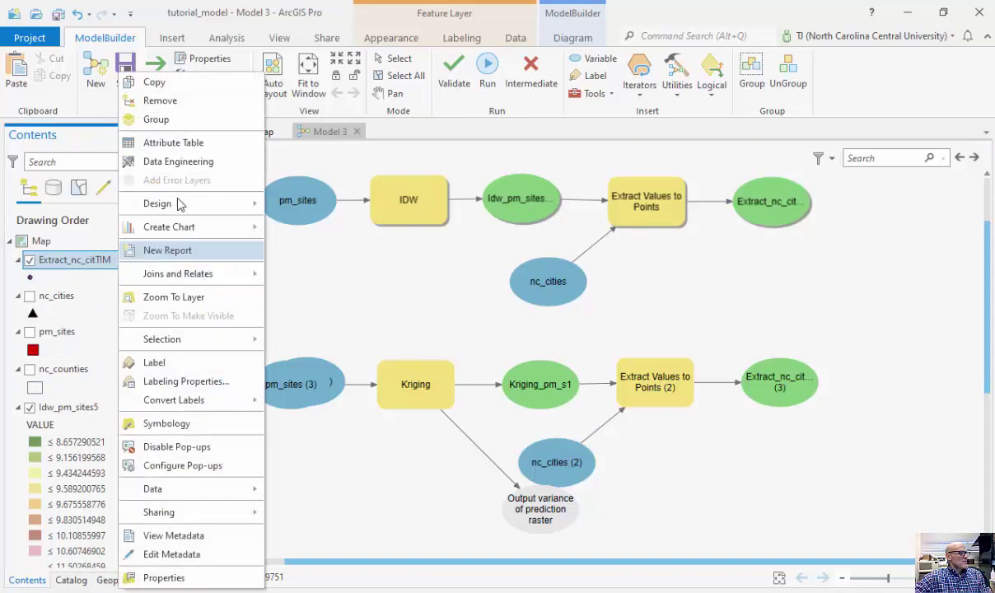
pyautogui.click(188, 146)
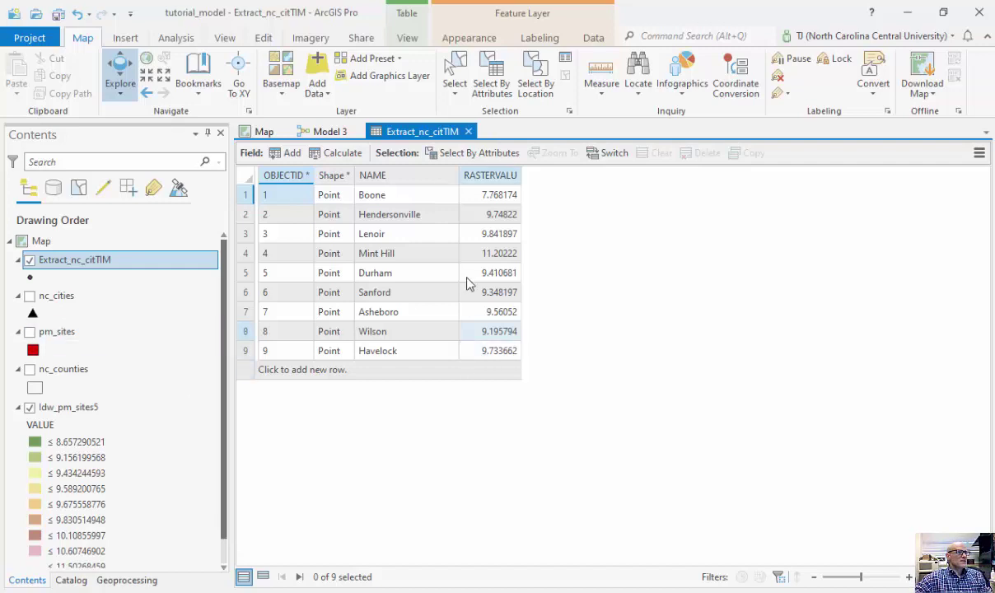
pyautogui.click(329, 132)
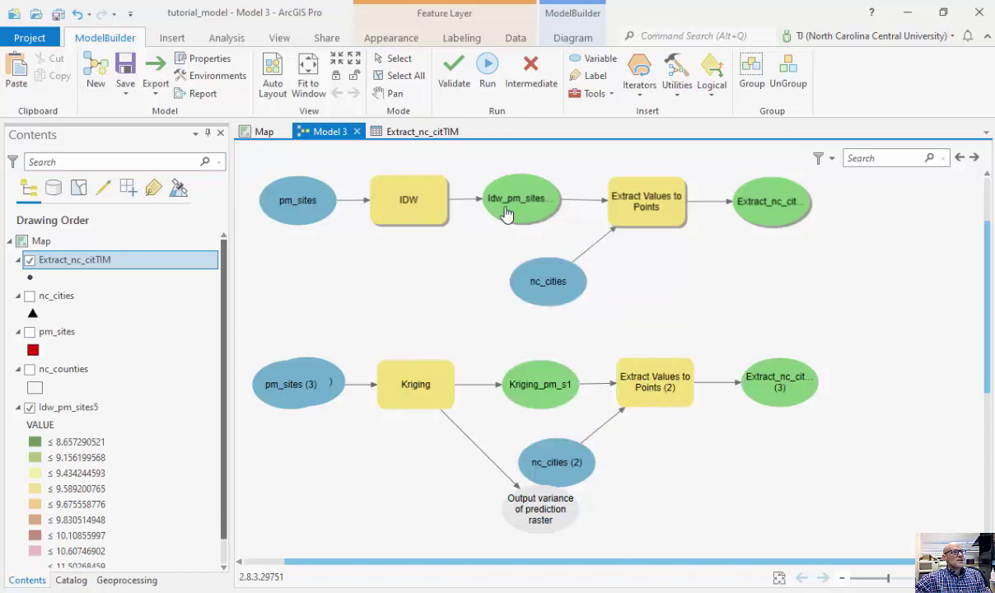
pyautogui.moveTo(625, 206)
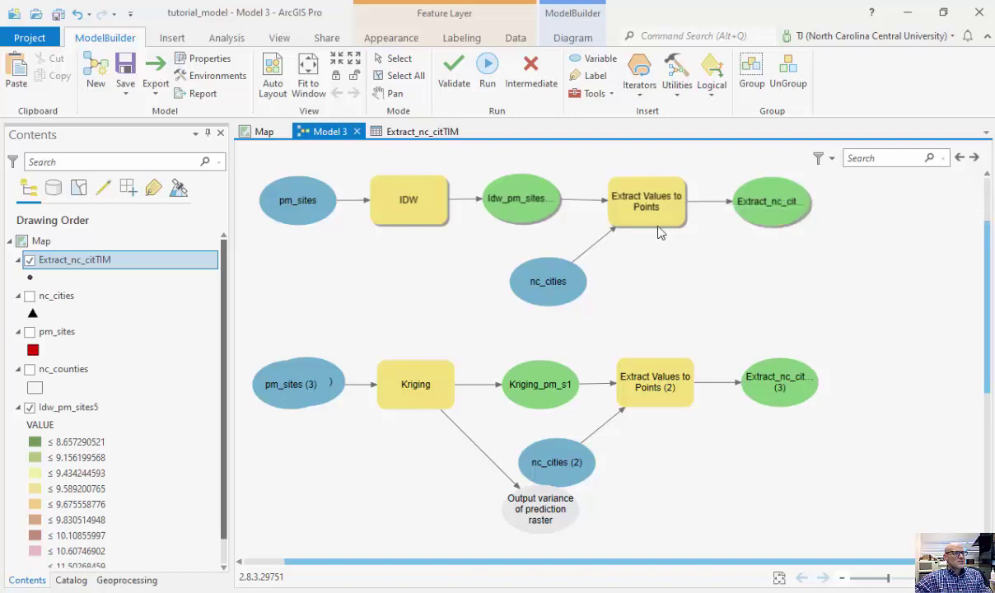
pyautogui.moveTo(649, 223)
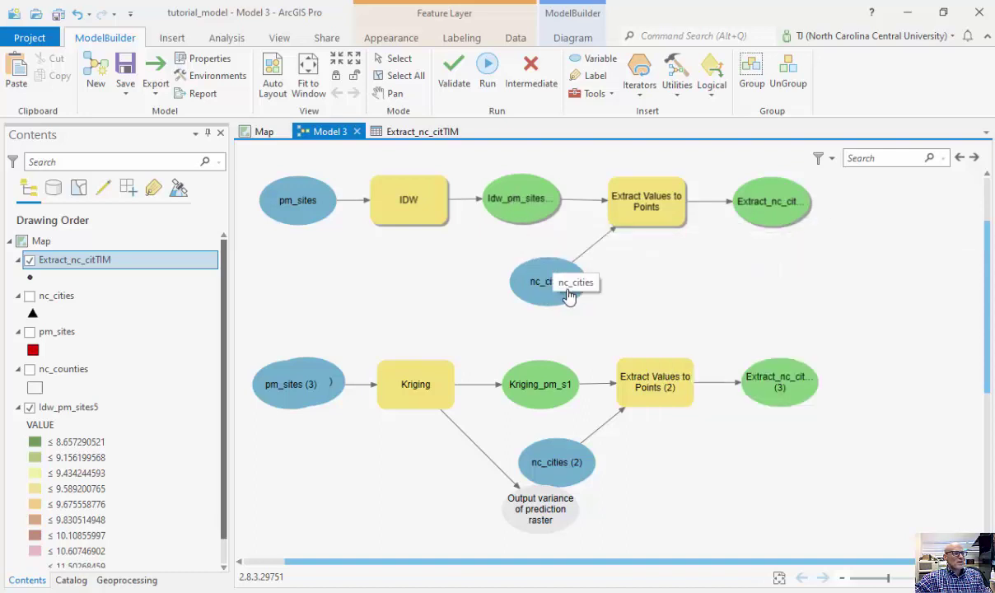
pyautogui.moveTo(403, 215)
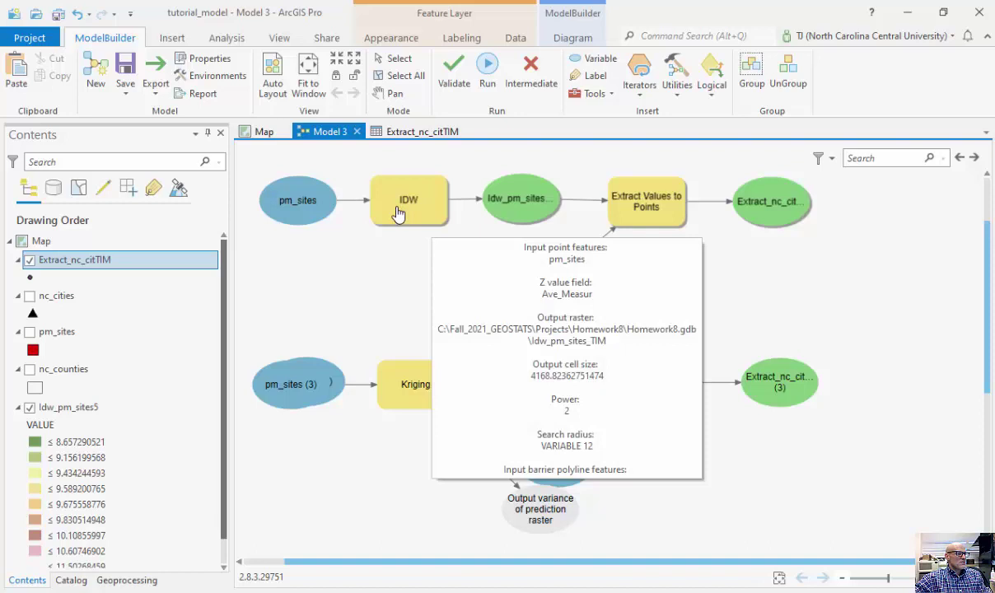
# - Move pm_sites (3) aside, delete the hidden pm_sites (2) input, and view the Export options
pyautogui.click(280, 397)
pyautogui.moveTo(280, 402); pyautogui.dragTo(272, 480)
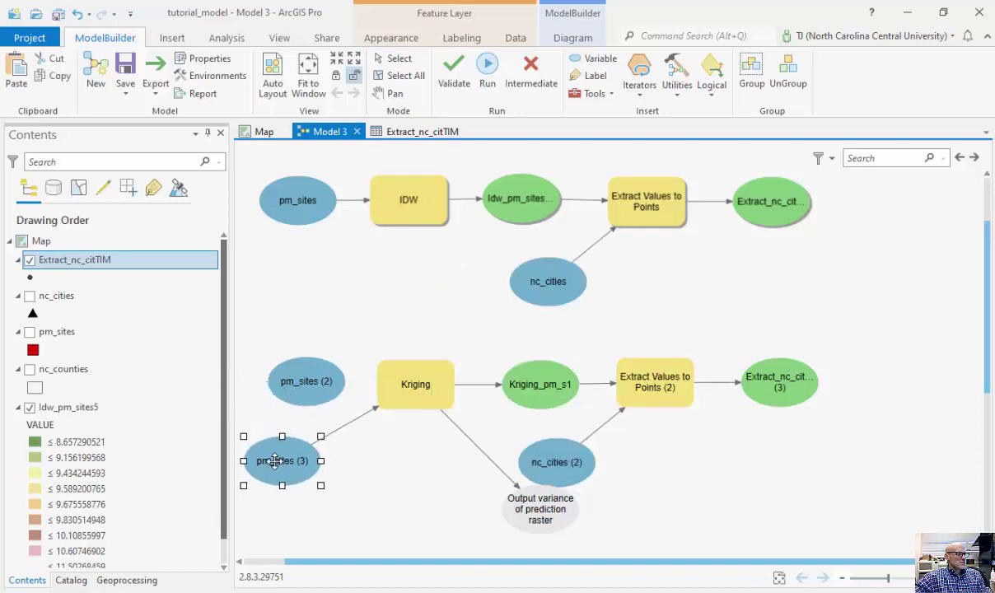
pyautogui.click(309, 386)
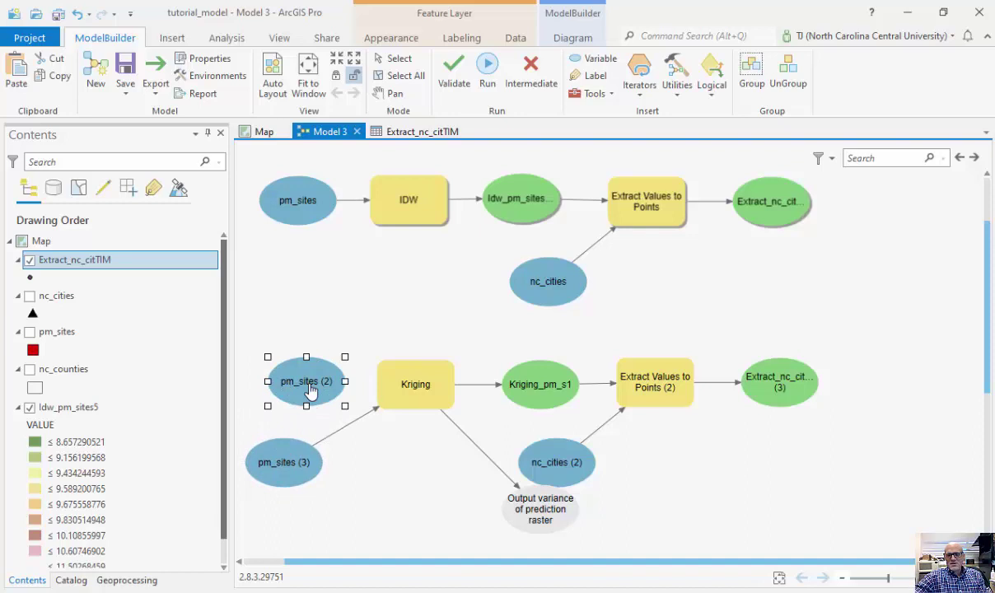
pyautogui.press('Delete')
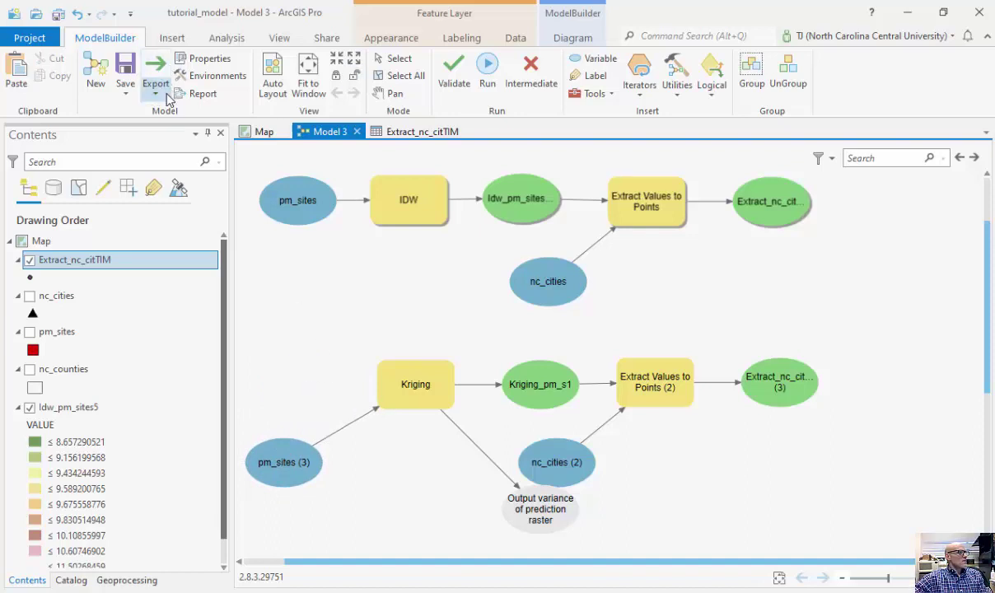
pyautogui.click(157, 94)
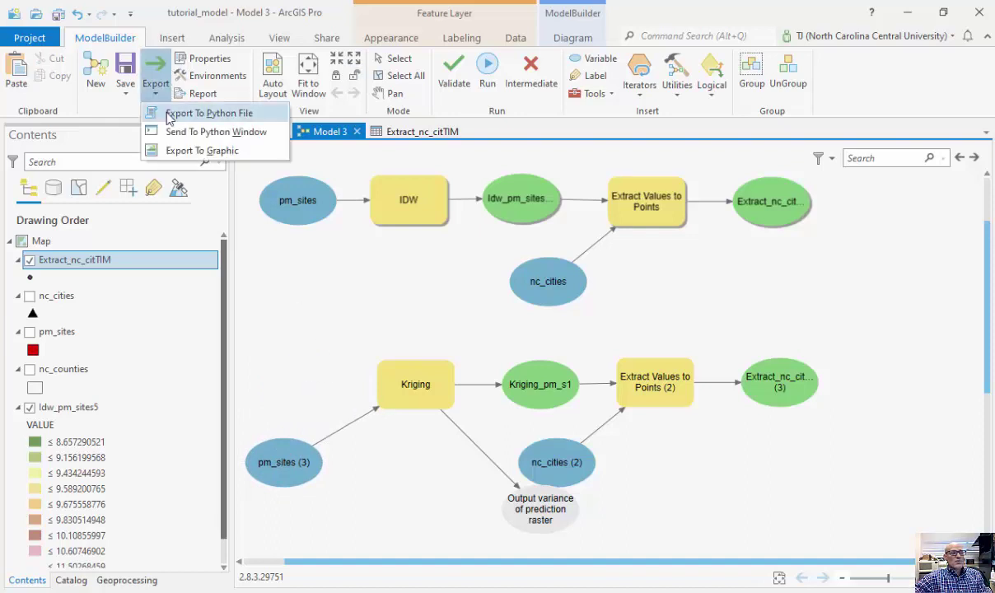